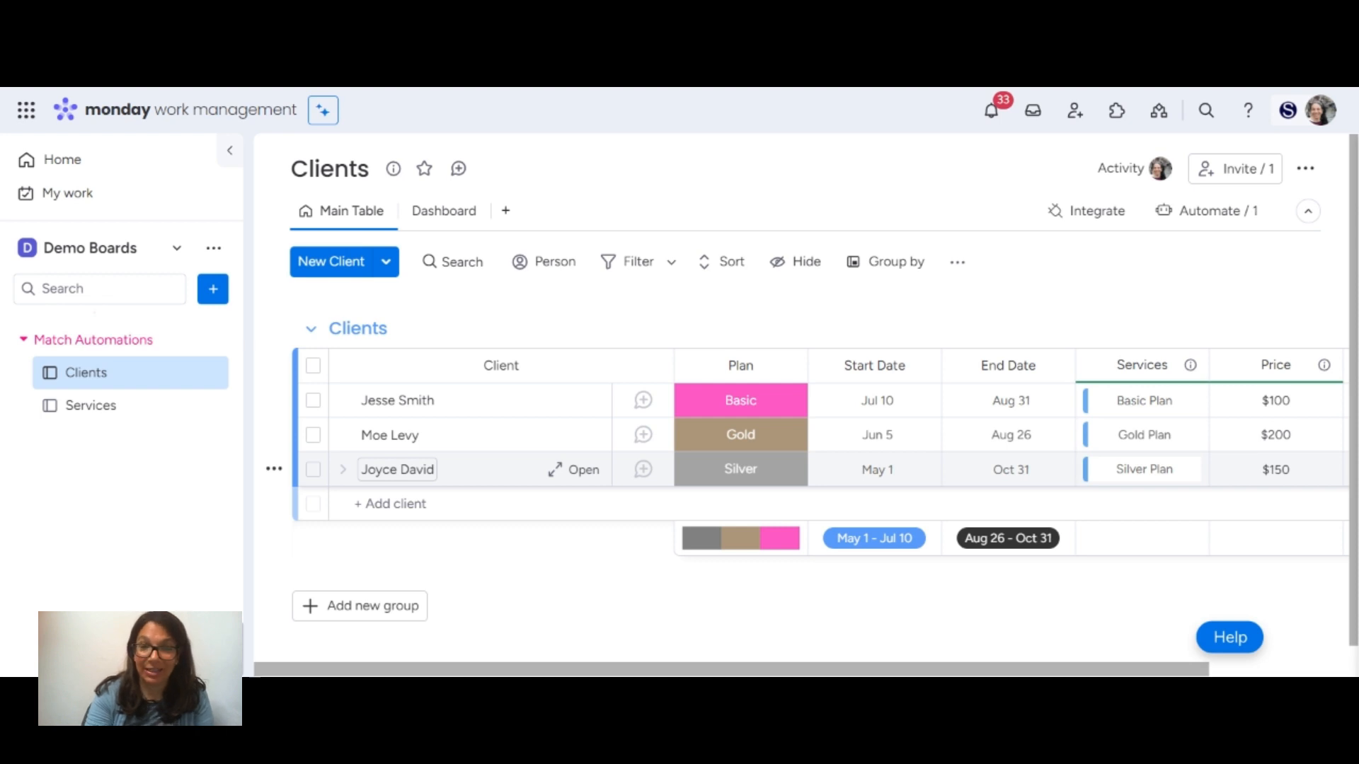
Compare the Services board's plans, prices and included services with the Clients board's columns from Plan through PM.
click(124, 429)
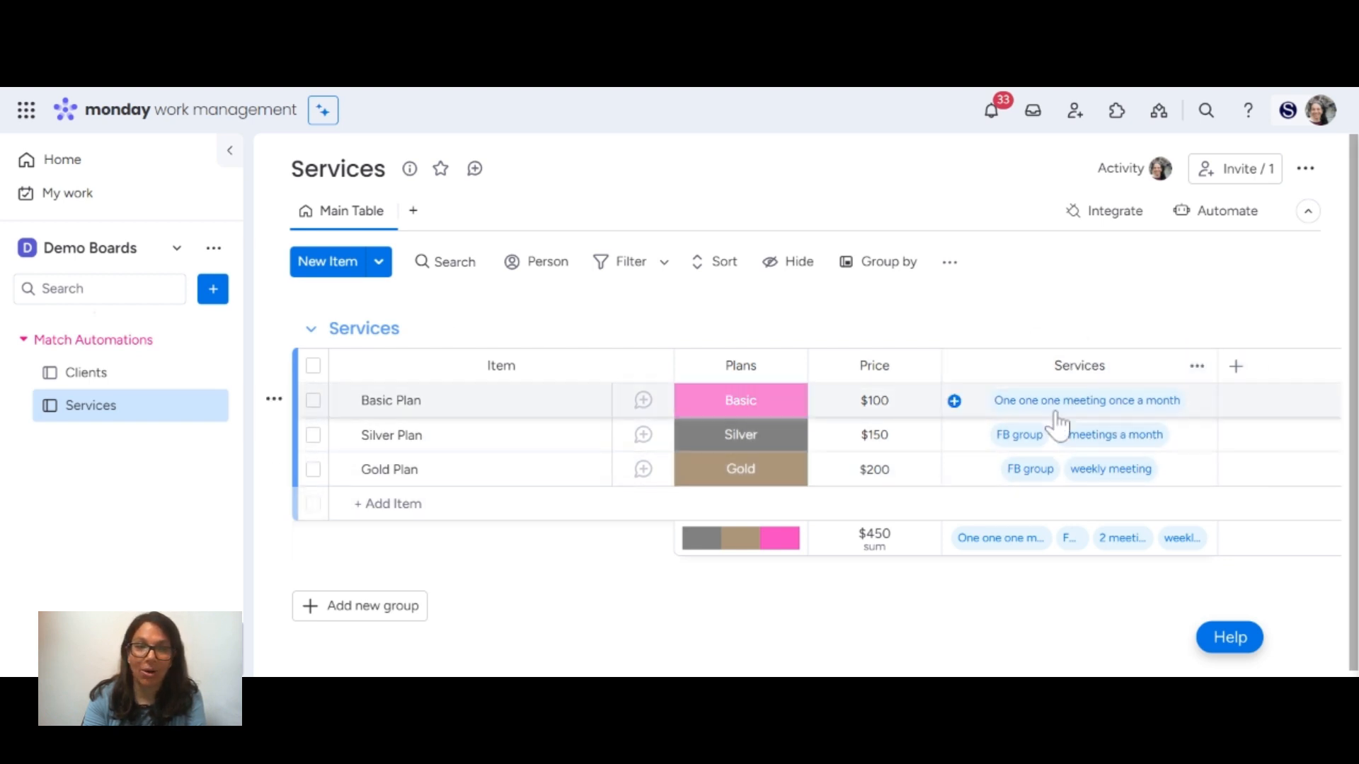
click(113, 390)
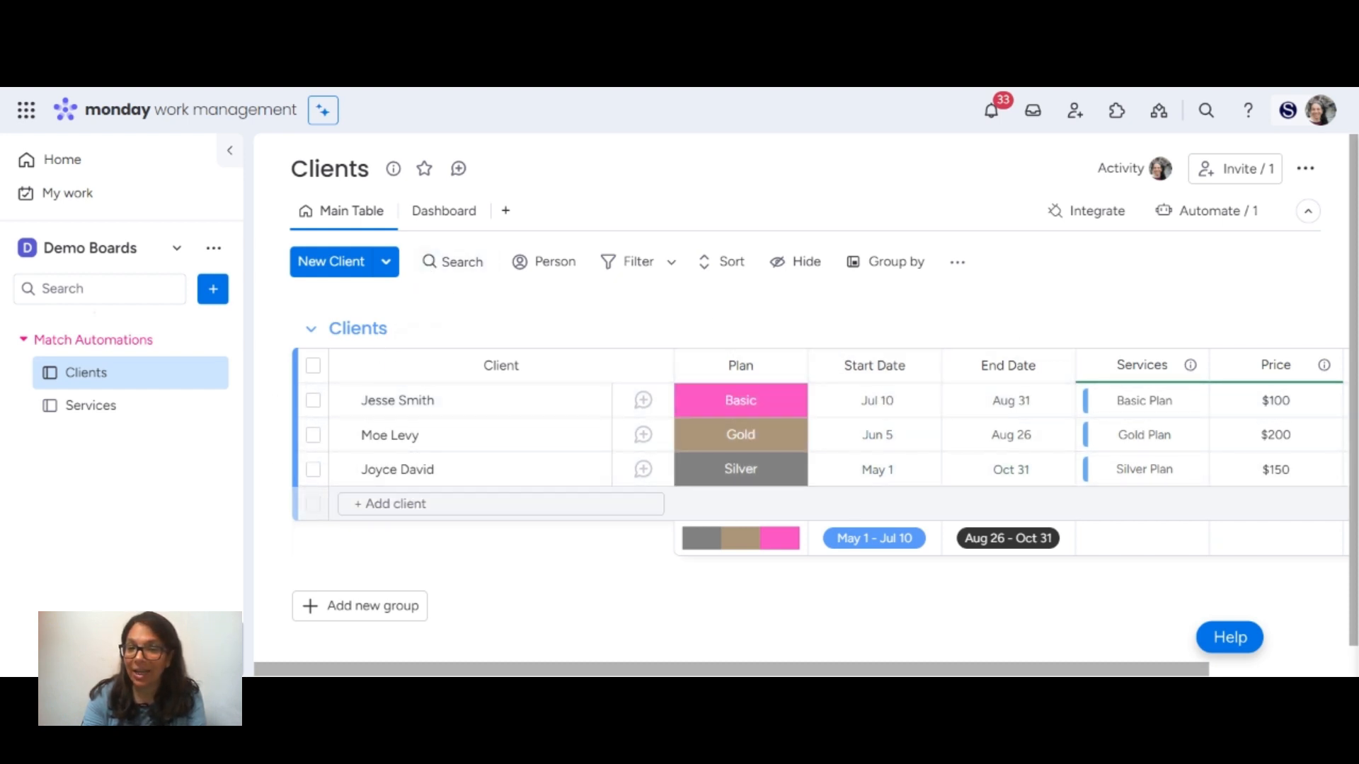
drag(1001, 672, 1123, 665)
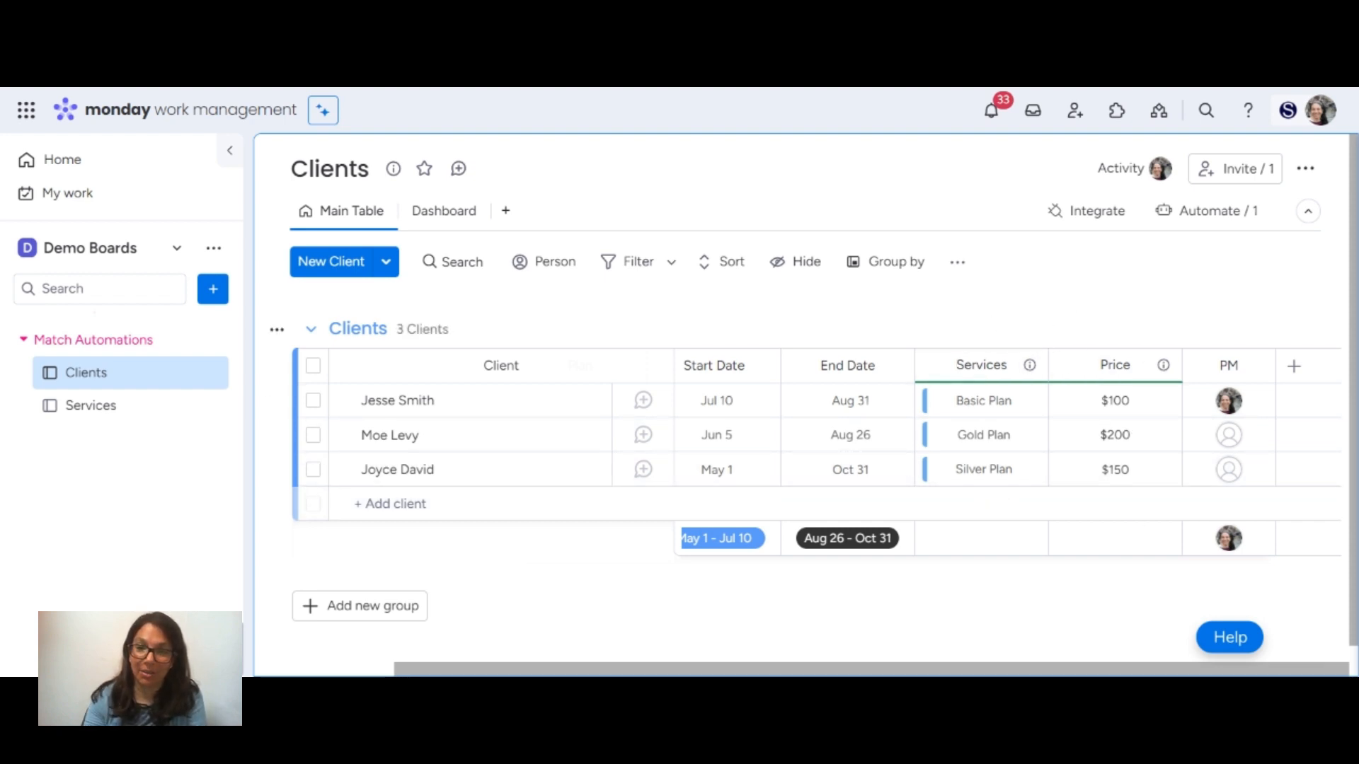
drag(997, 671, 673, 670)
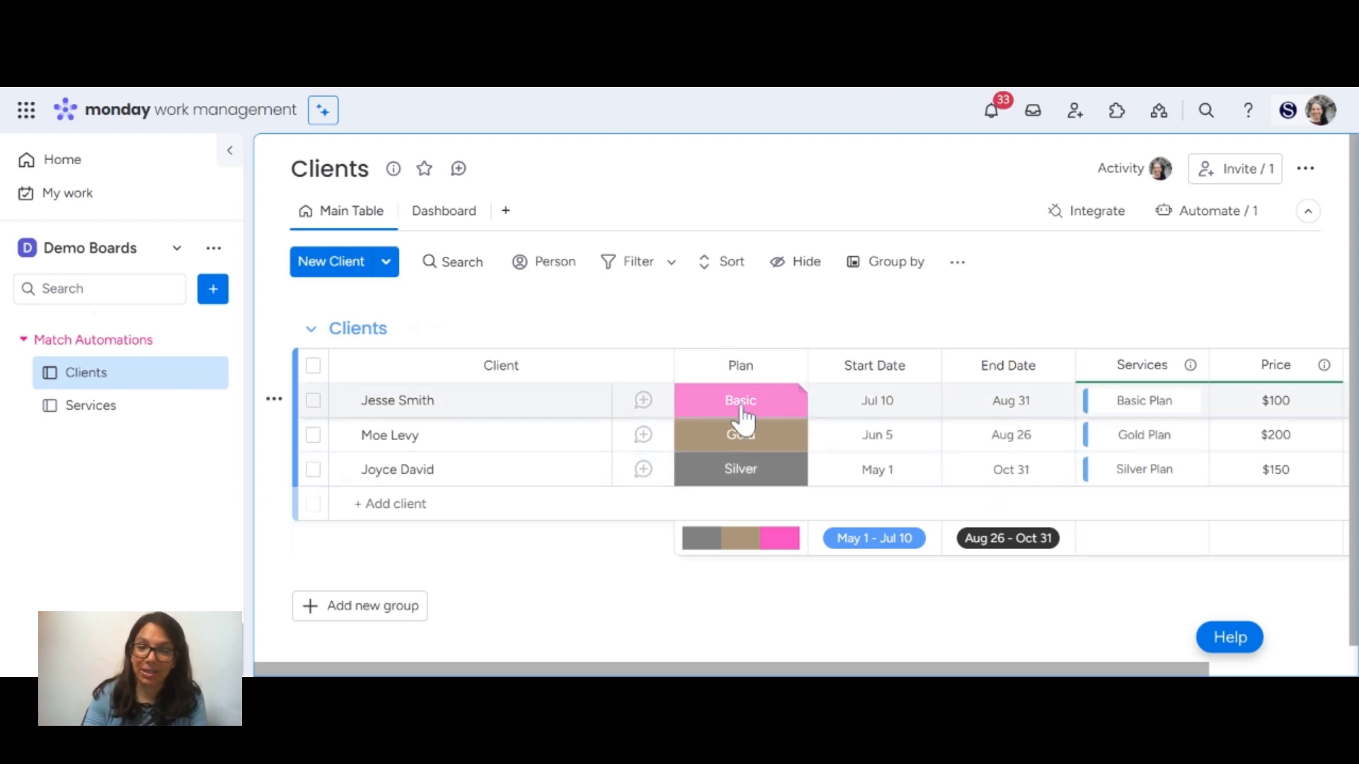
click(78, 409)
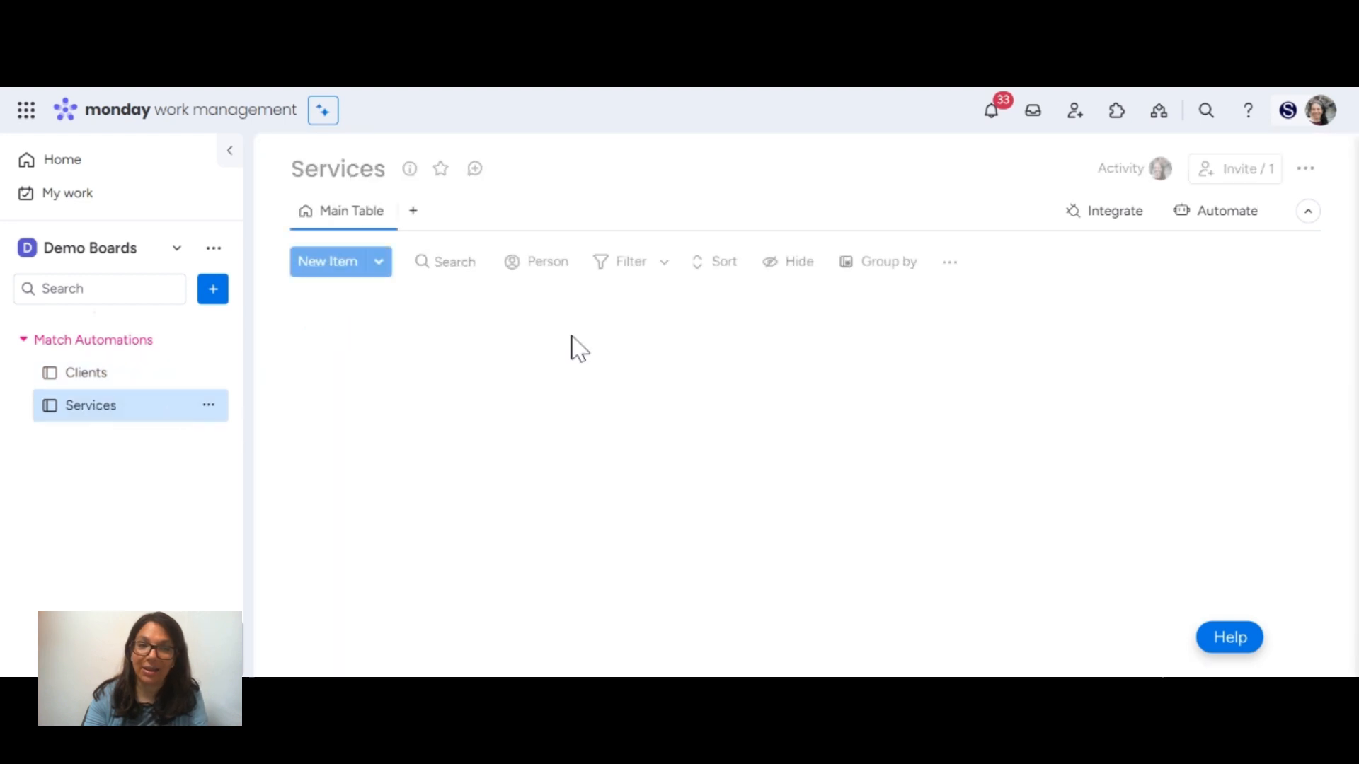
click(86, 374)
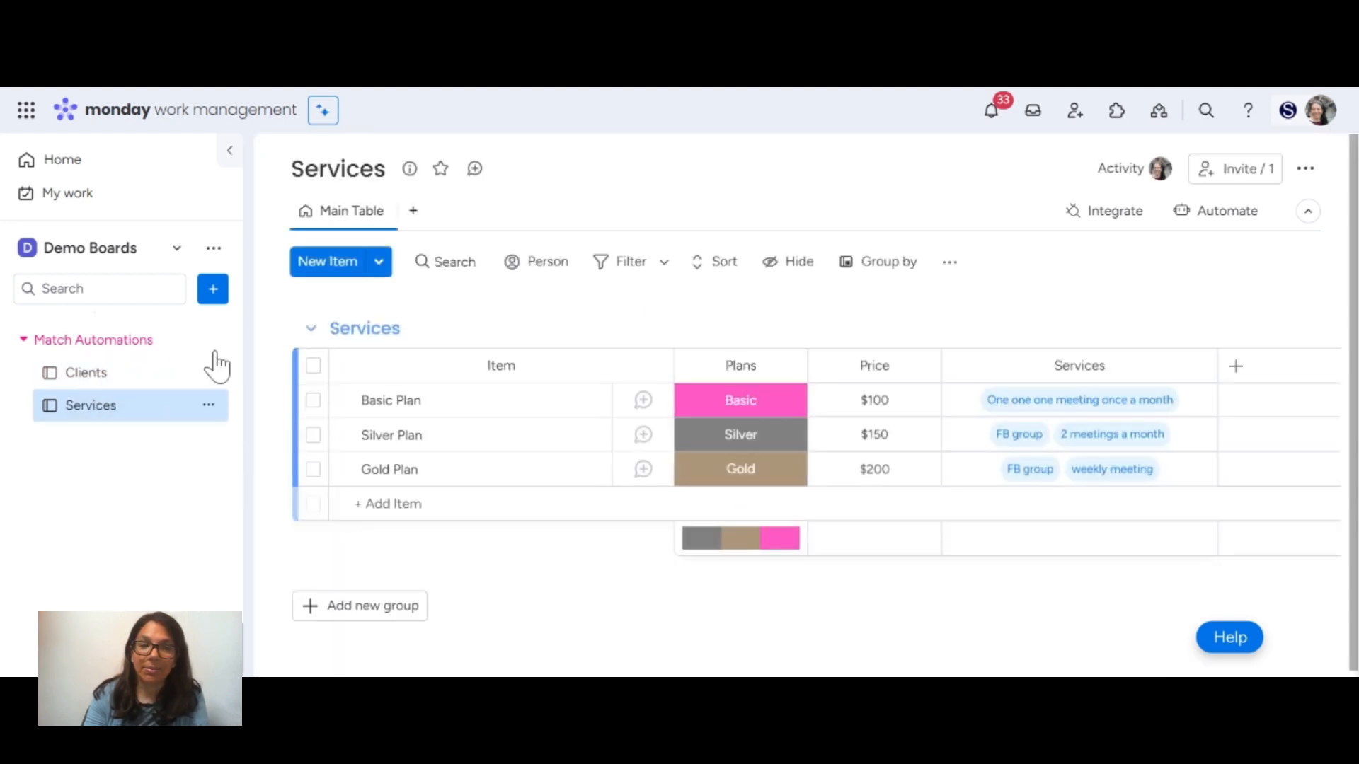
drag(789, 670, 917, 669)
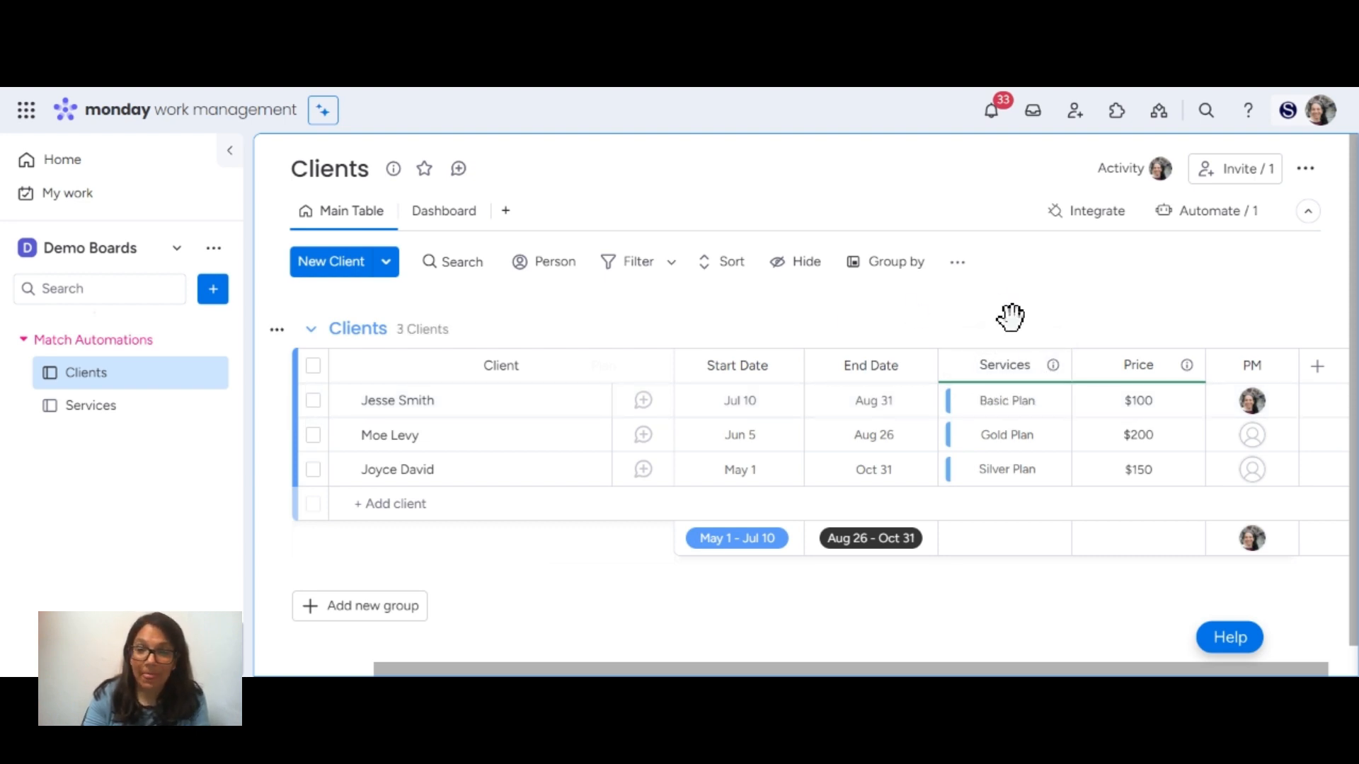
drag(957, 674, 1018, 671)
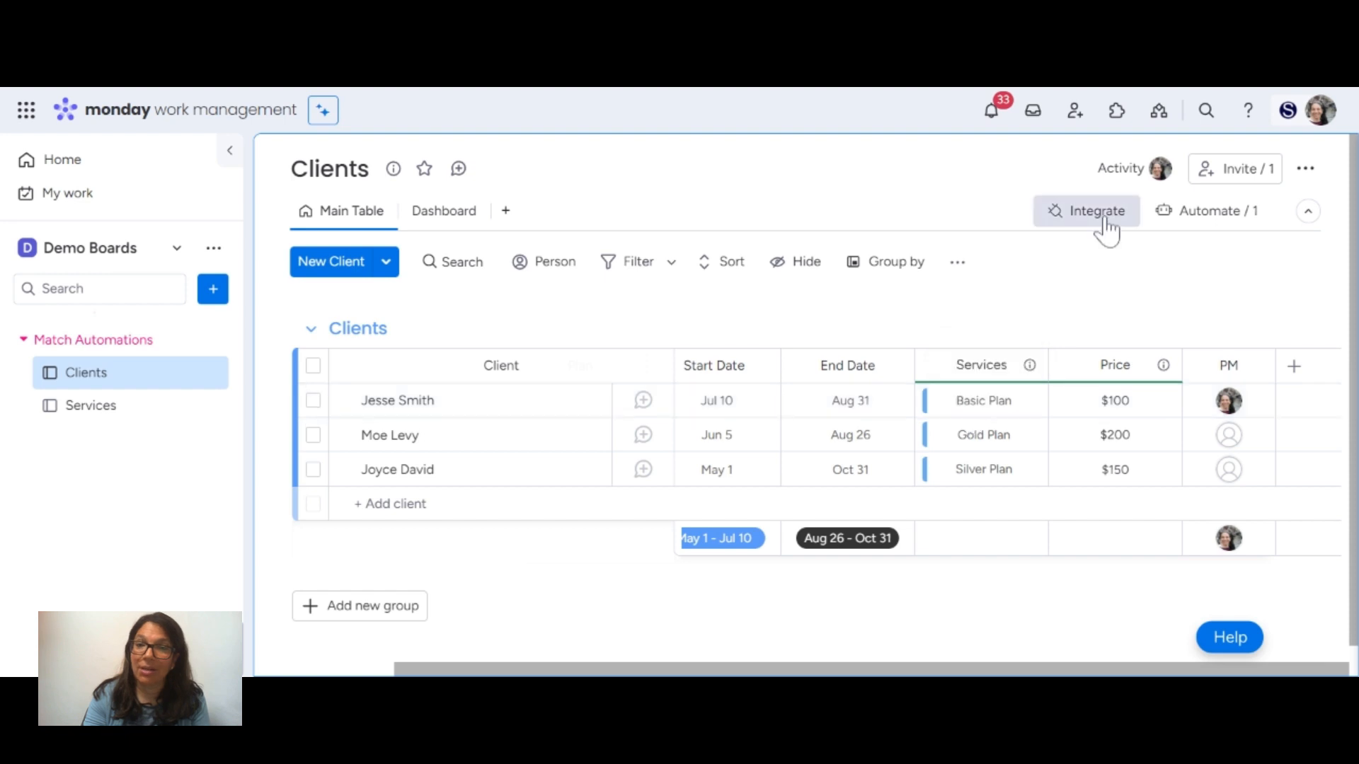
Review the Clients board's active automation and search the automation templates for "match", examining the Status Change and Item Creation ones.
click(1195, 216)
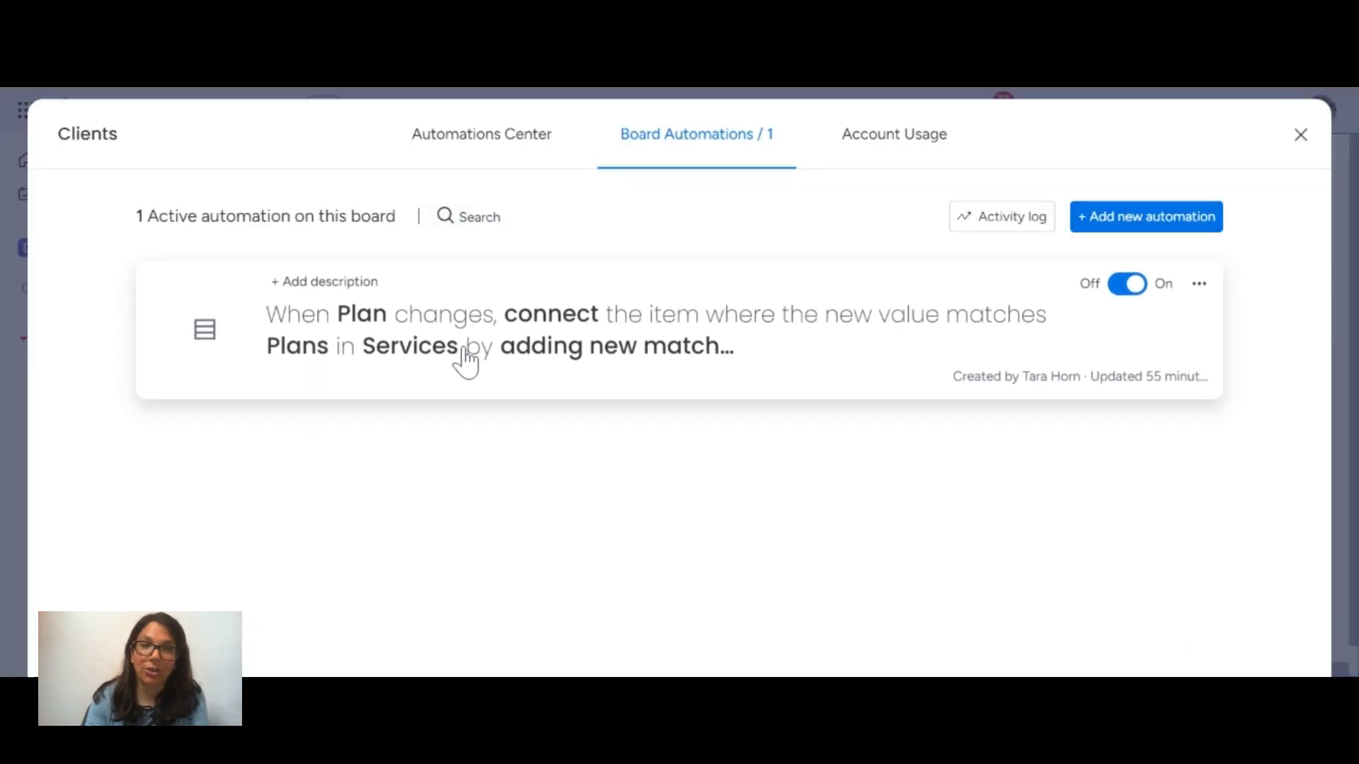
click(493, 146)
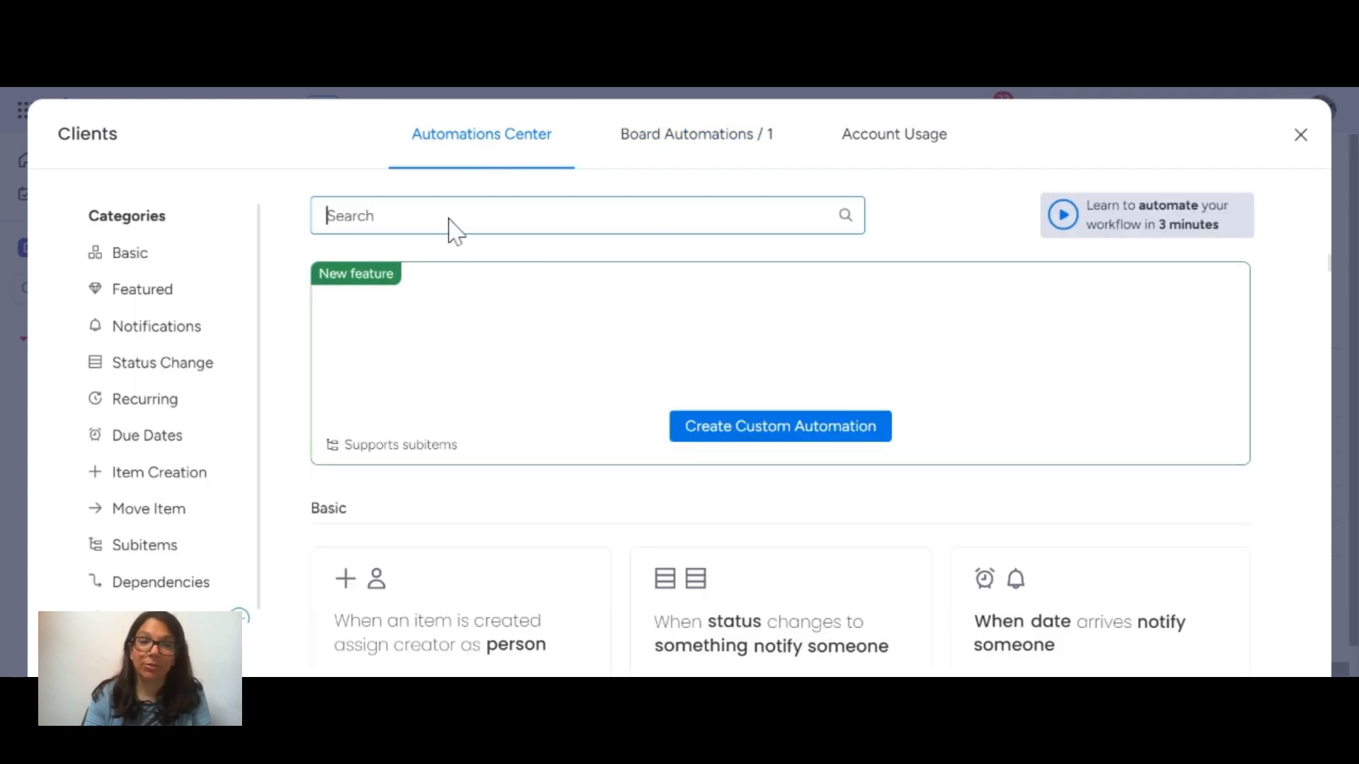
text(match)
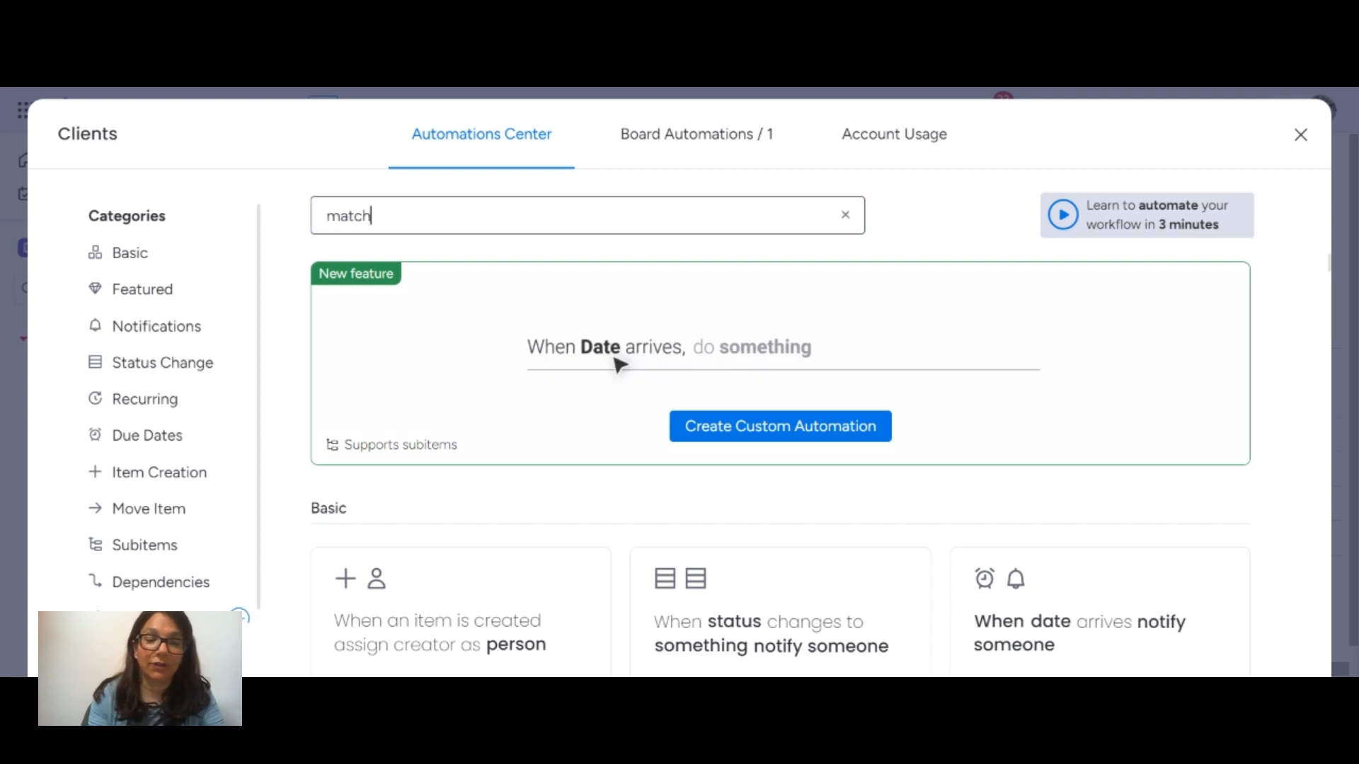
scroll(577, 433, down, 3)
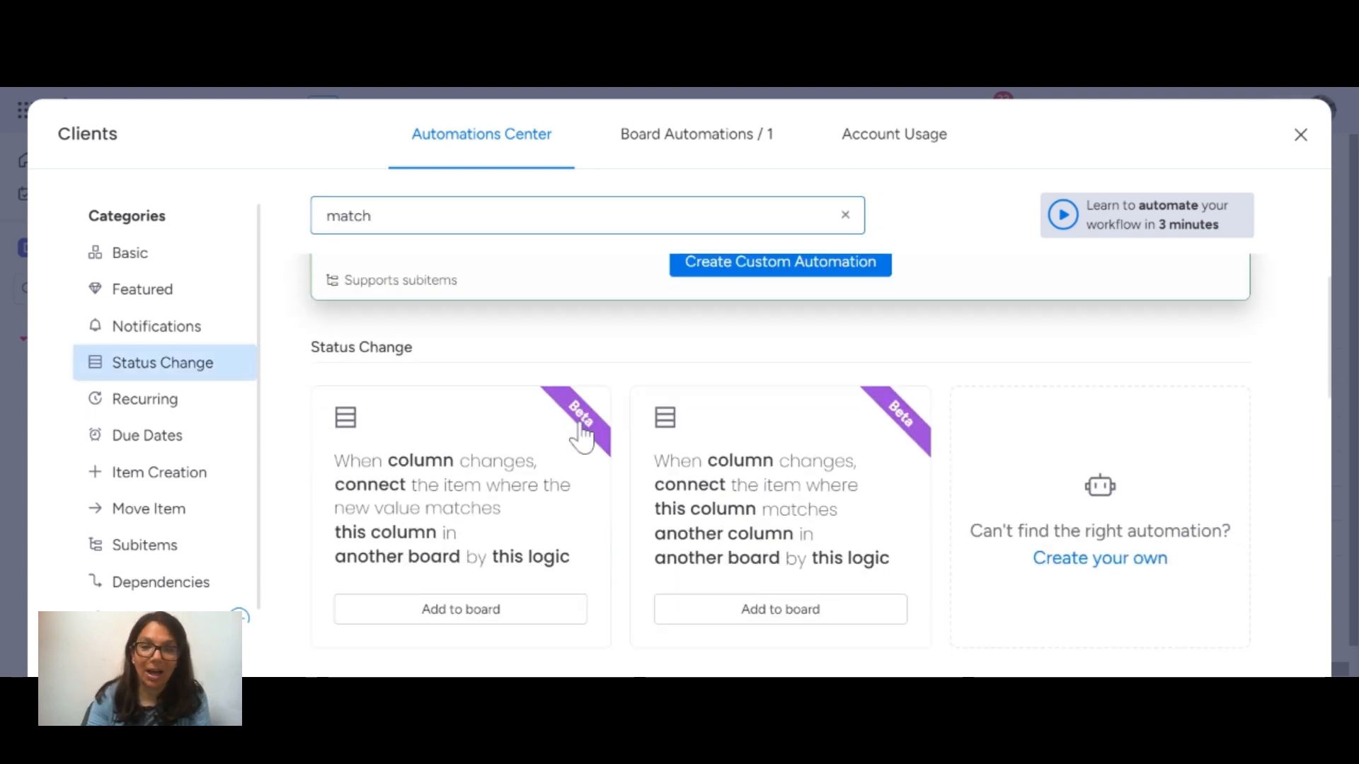
scroll(485, 551, down, 5)
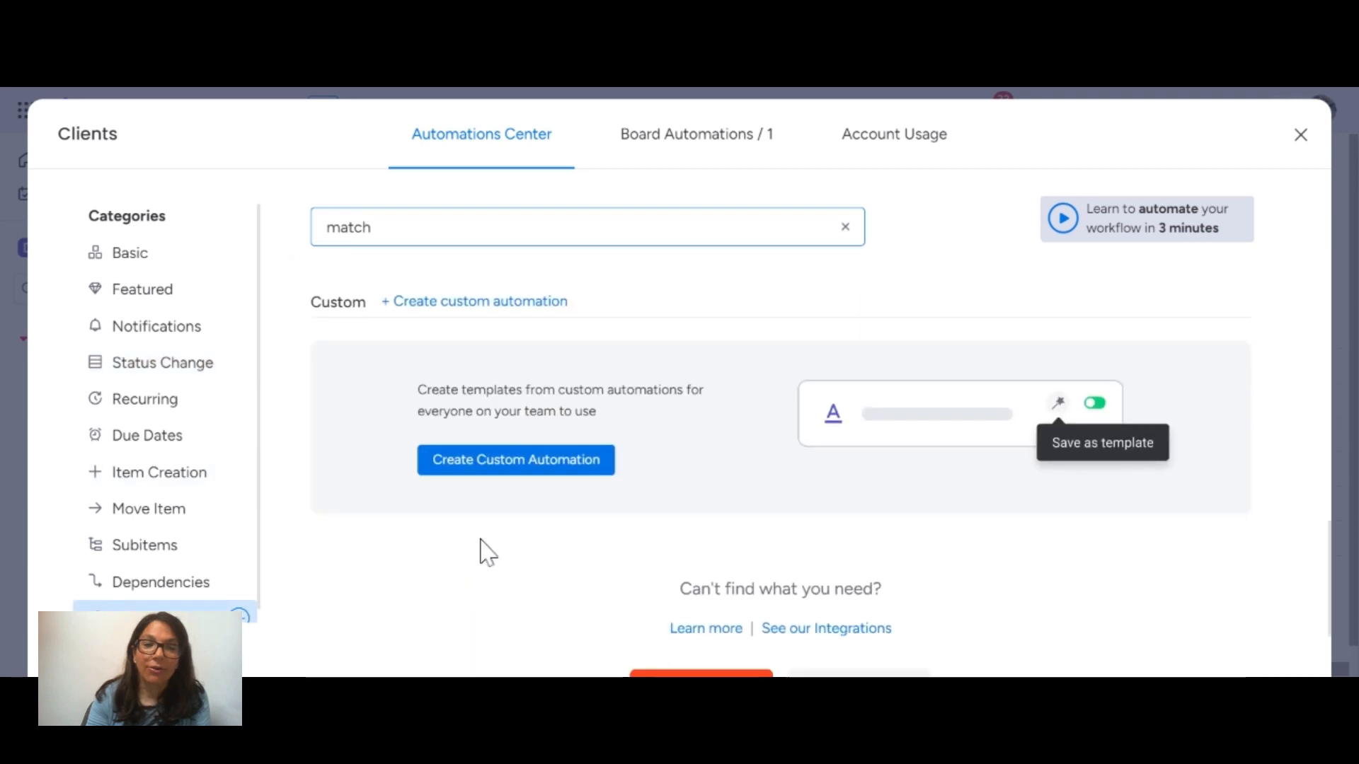
scroll(486, 552, up, 3)
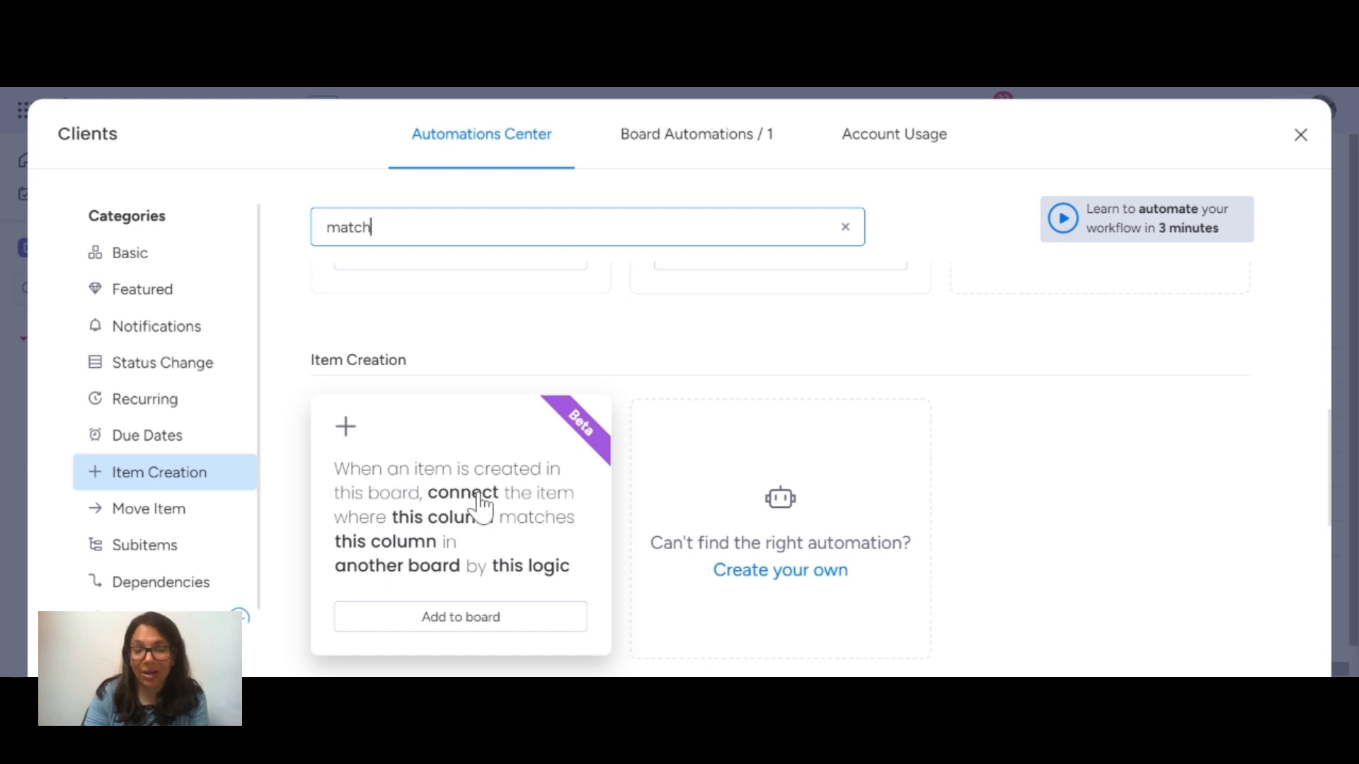
scroll(485, 495, up, 4)
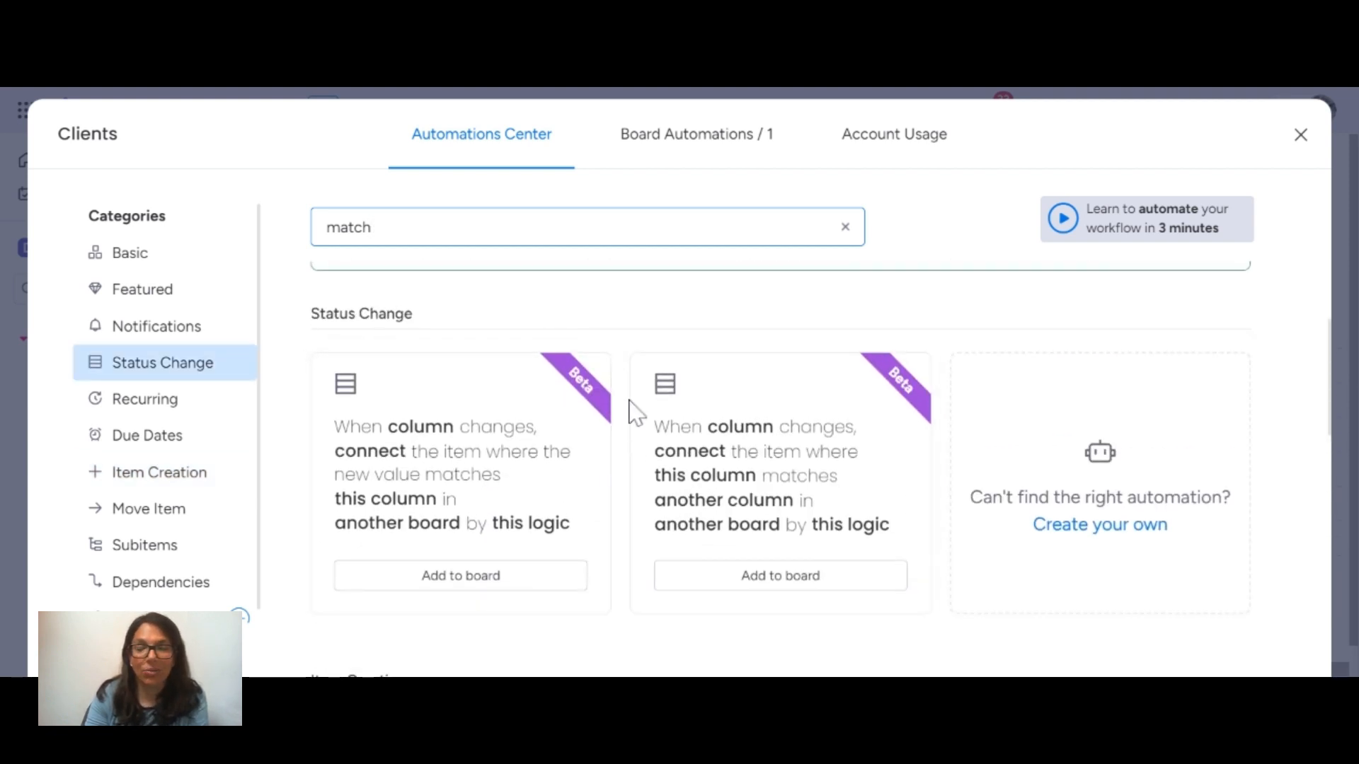
Start an automation from the Status Change template that matches a column's new value, choosing Services as the other board.
click(450, 453)
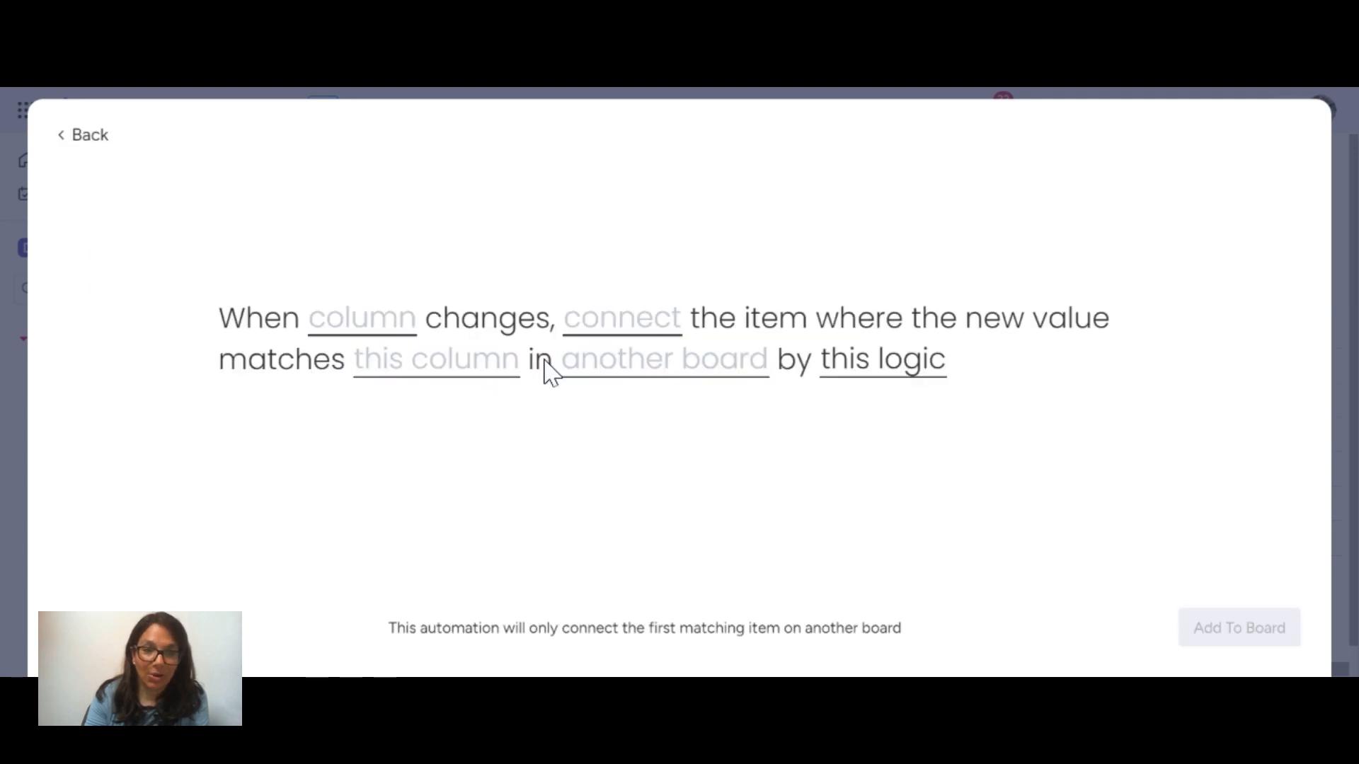
click(674, 370)
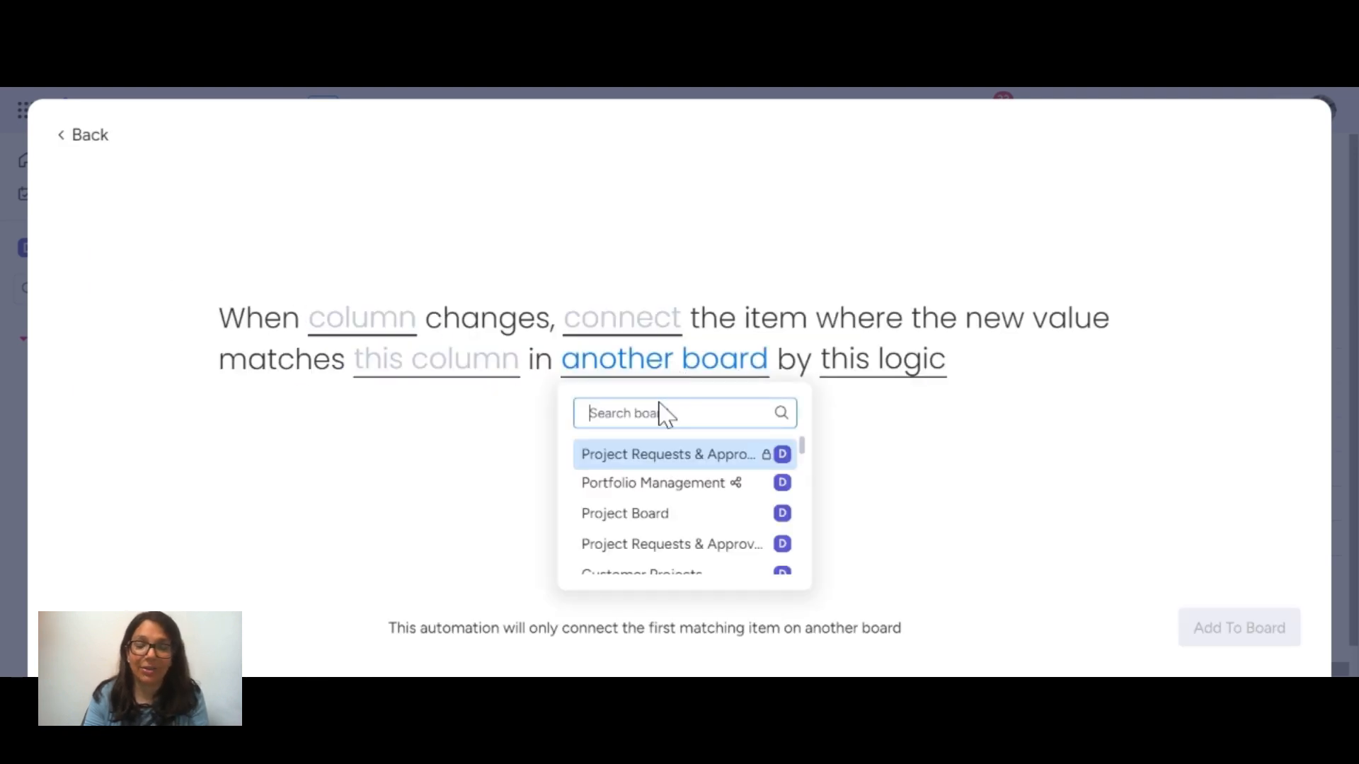
text(servi)
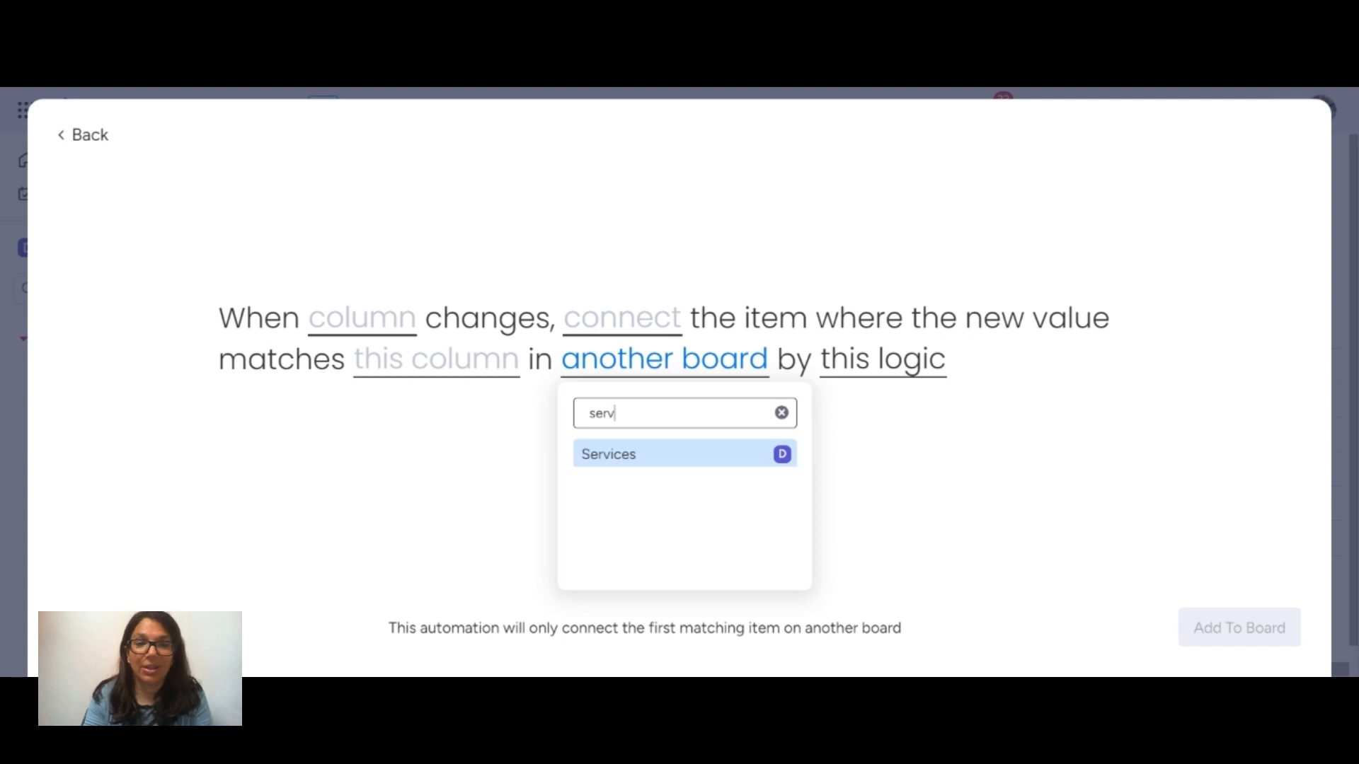
click(631, 461)
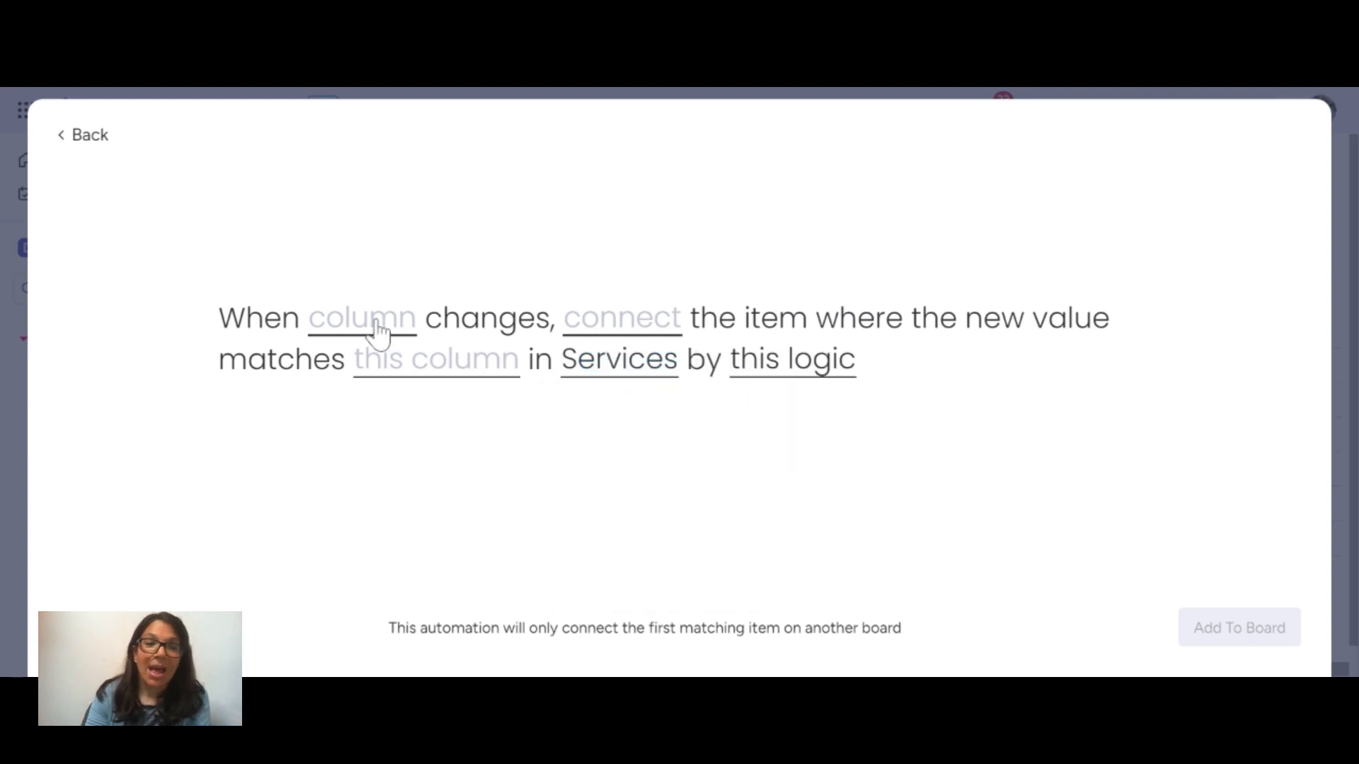
Set Plan as the changing column, connect through the Services column, match against Plans, and leave without adding the automation.
click(356, 339)
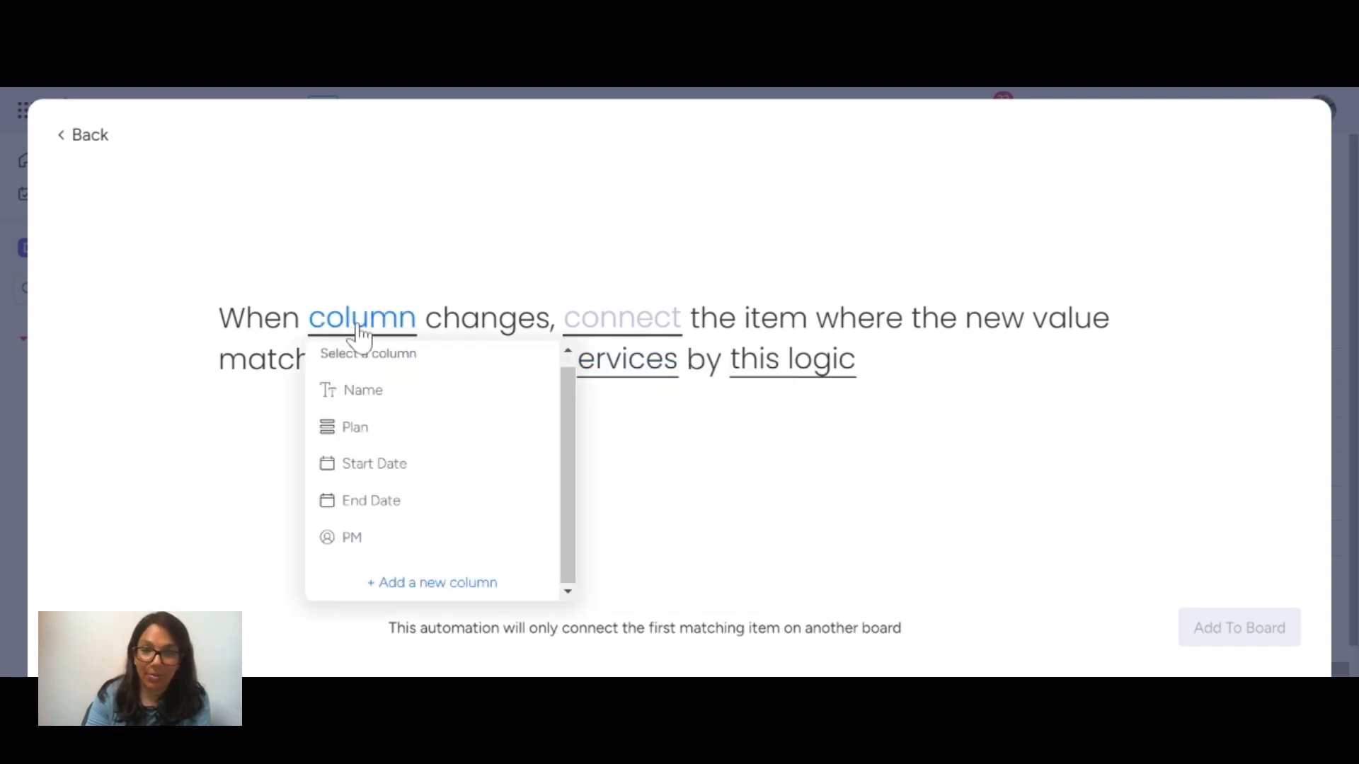
click(376, 439)
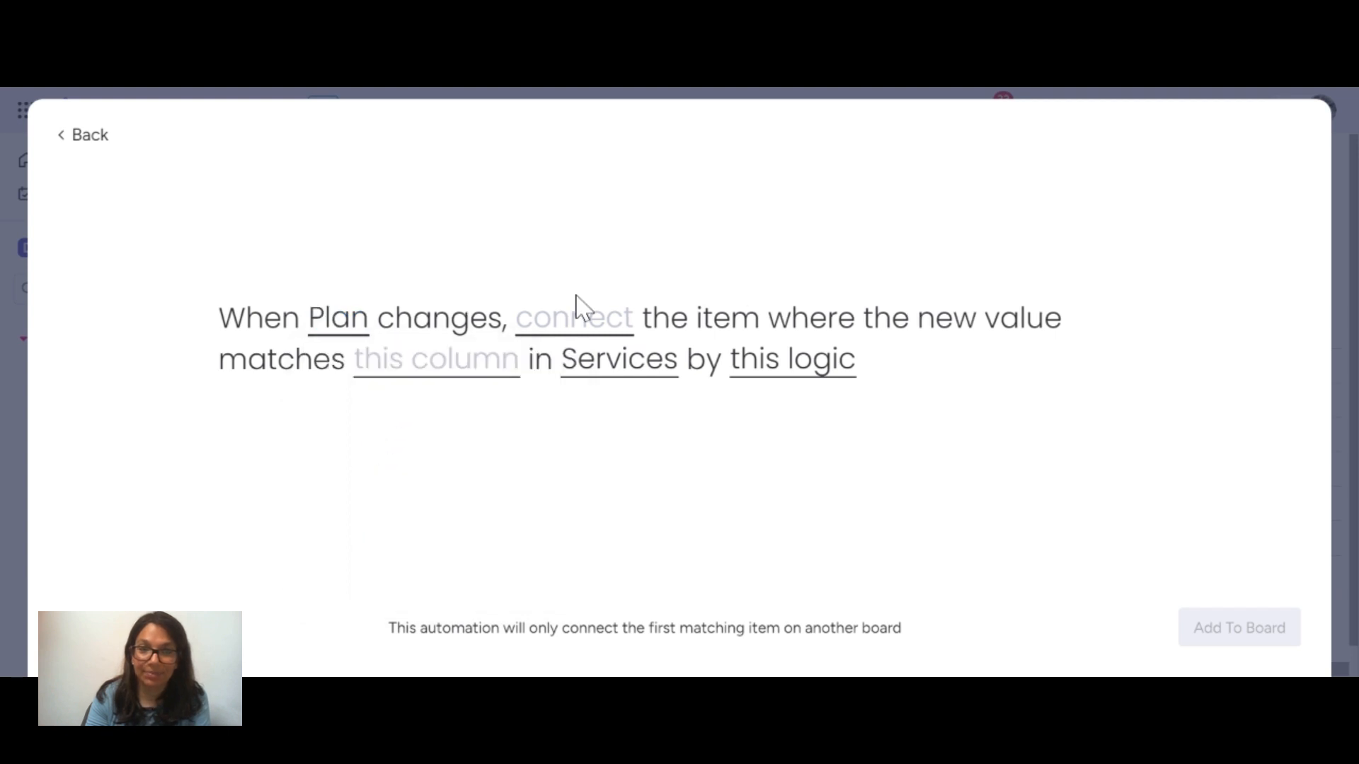
click(574, 327)
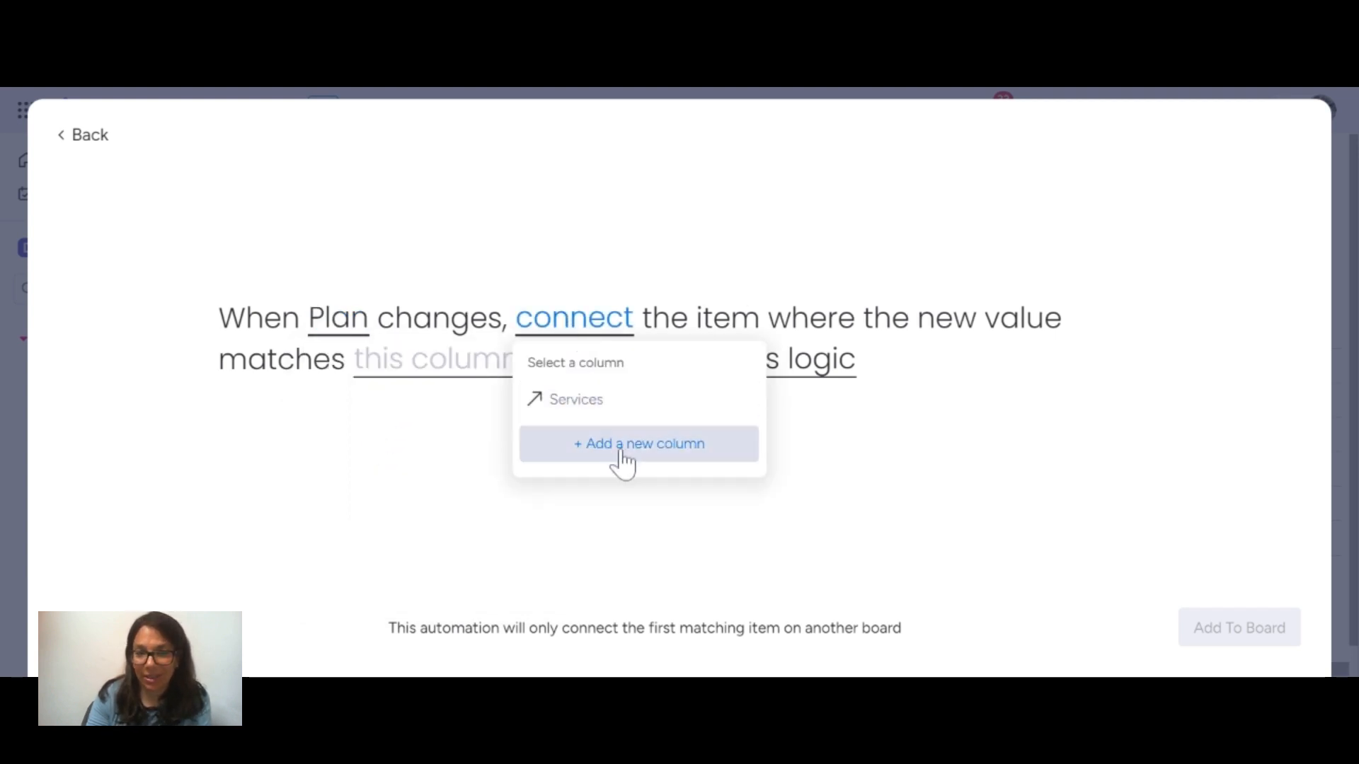
click(570, 400)
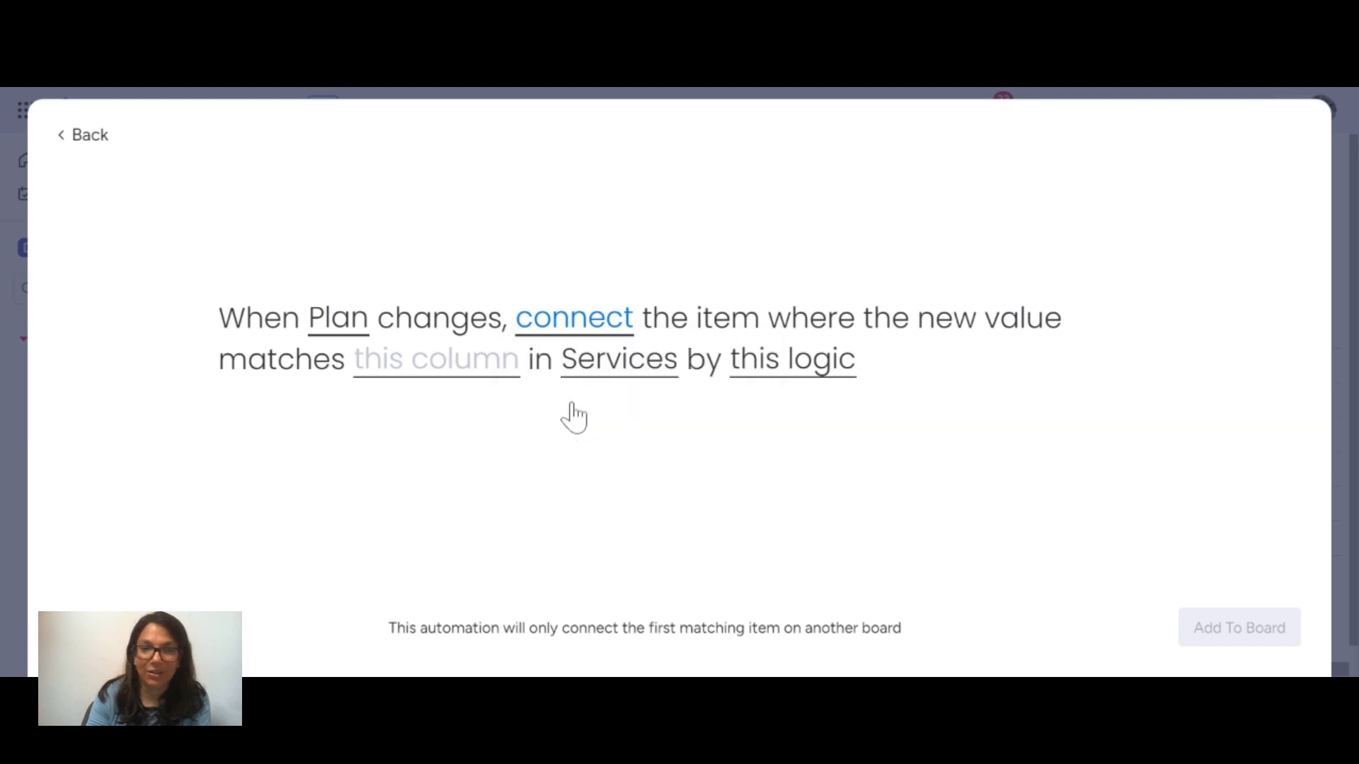
click(405, 373)
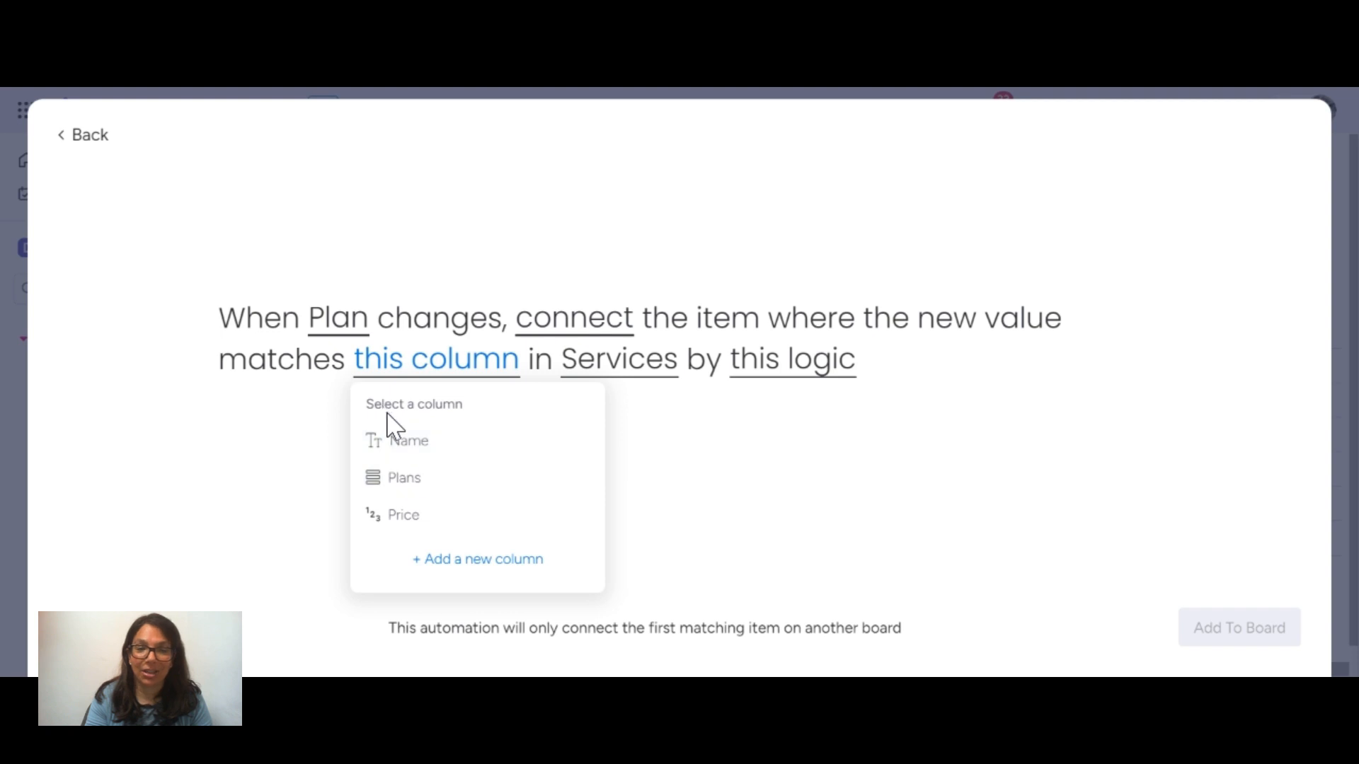
click(437, 480)
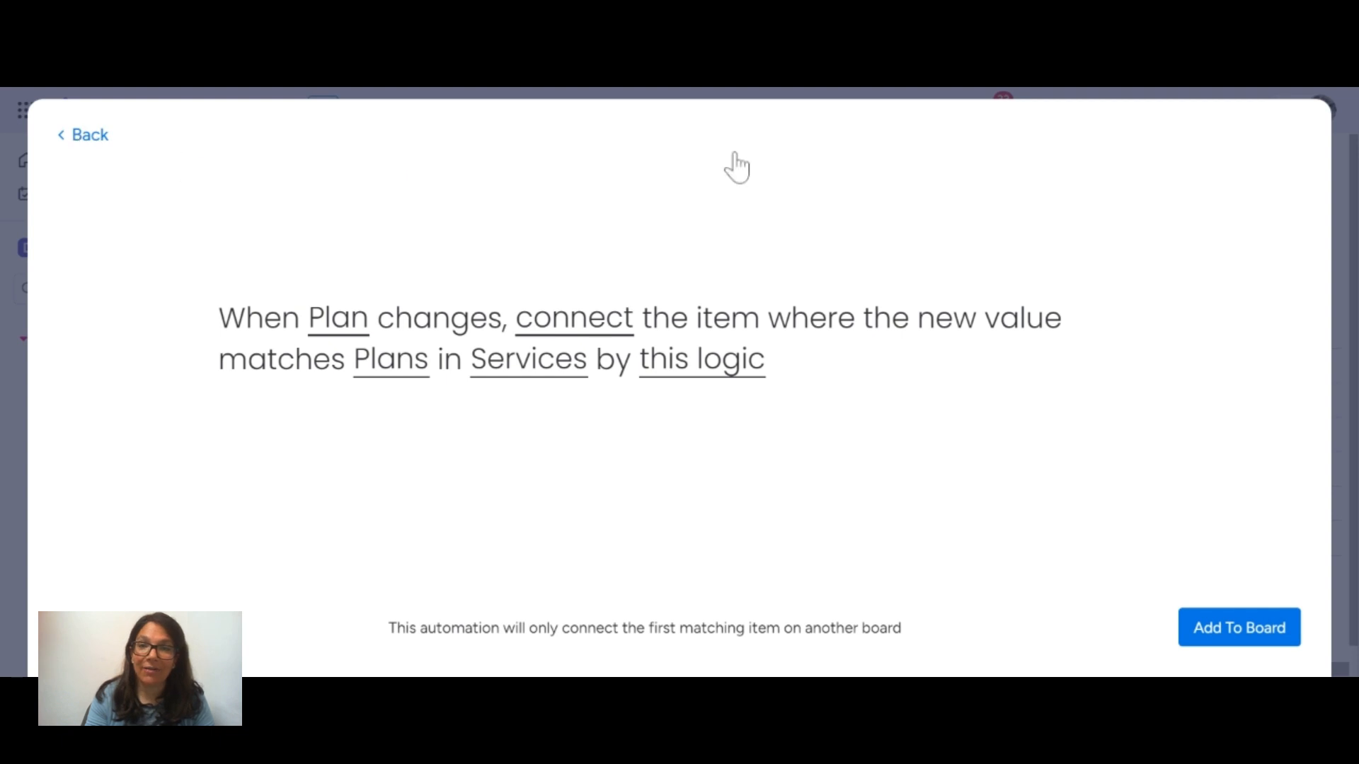
click(89, 135)
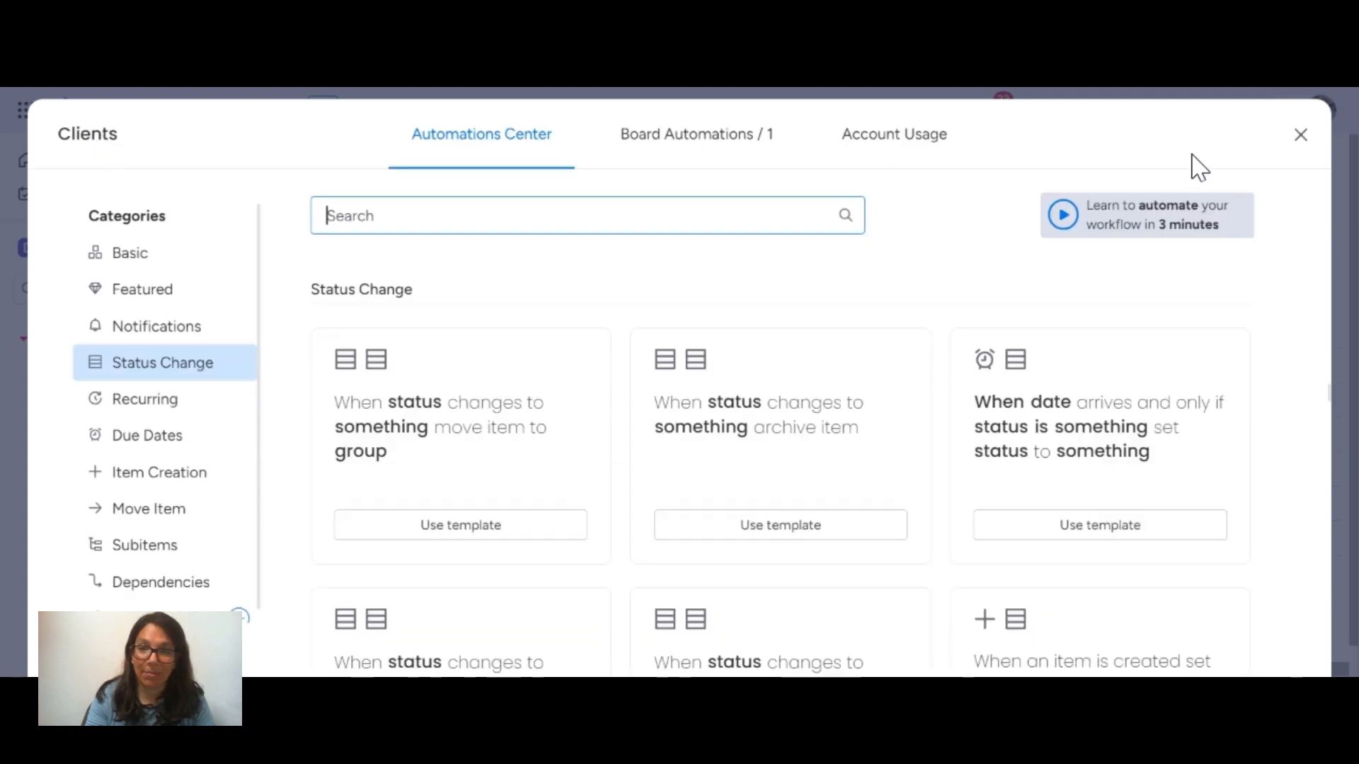
click(1301, 138)
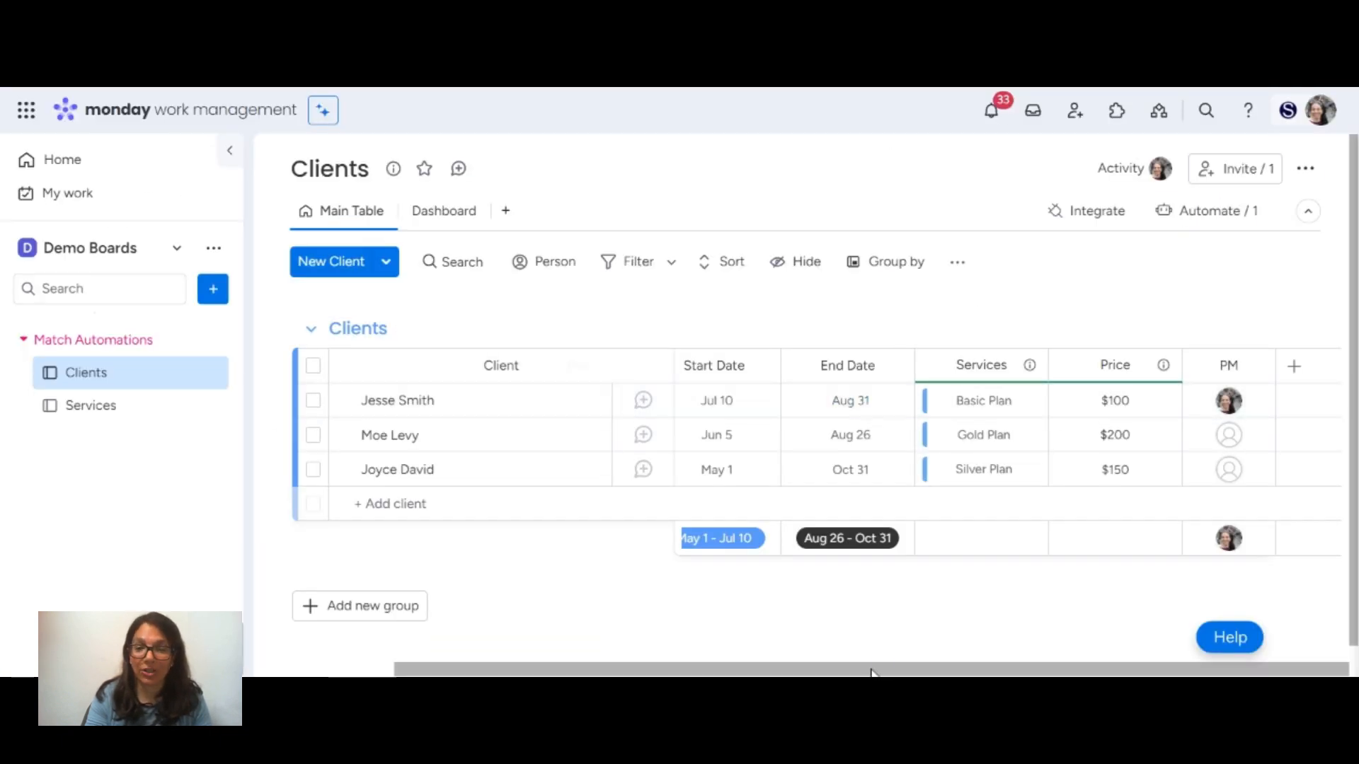
Add a new client under the client's full name in the Clients group and set its Plan to Basic.
drag(888, 671, 672, 668)
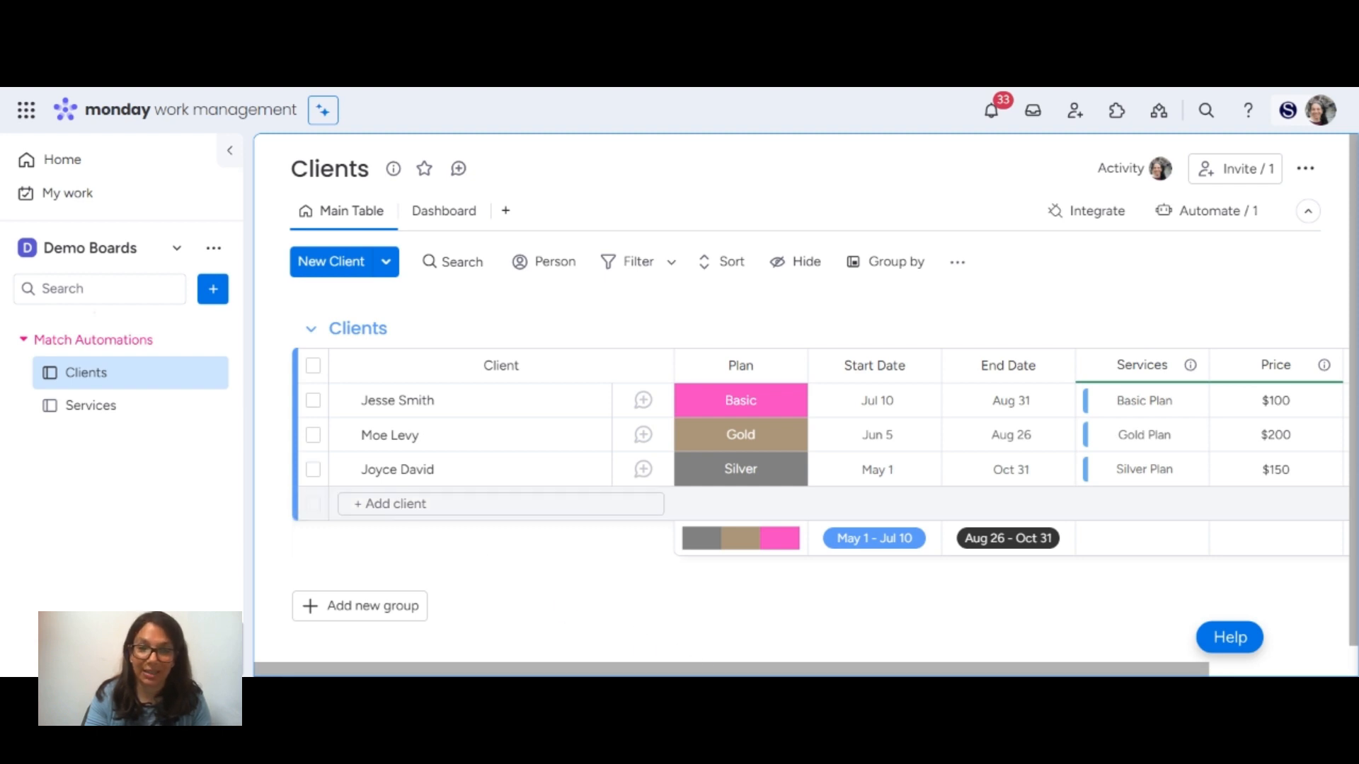
click(414, 505)
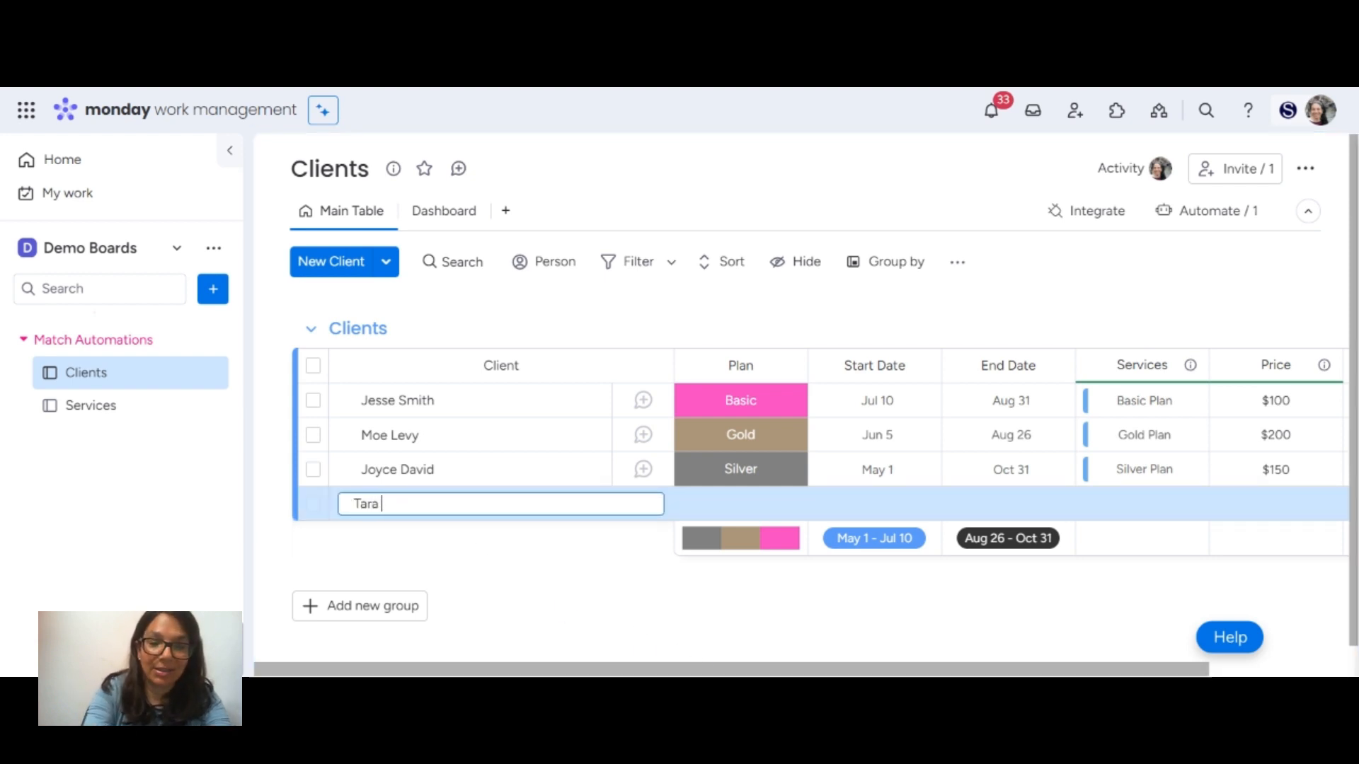
key(Return)
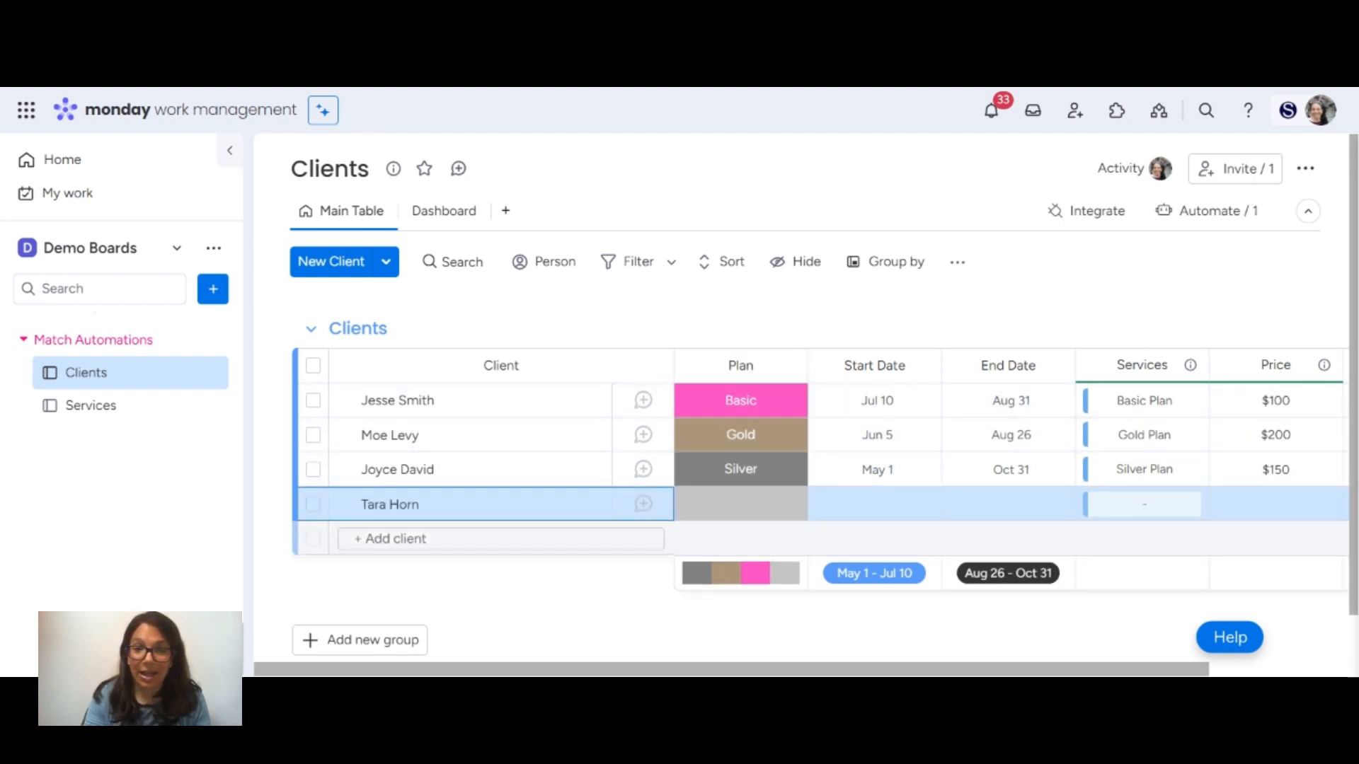
click(725, 514)
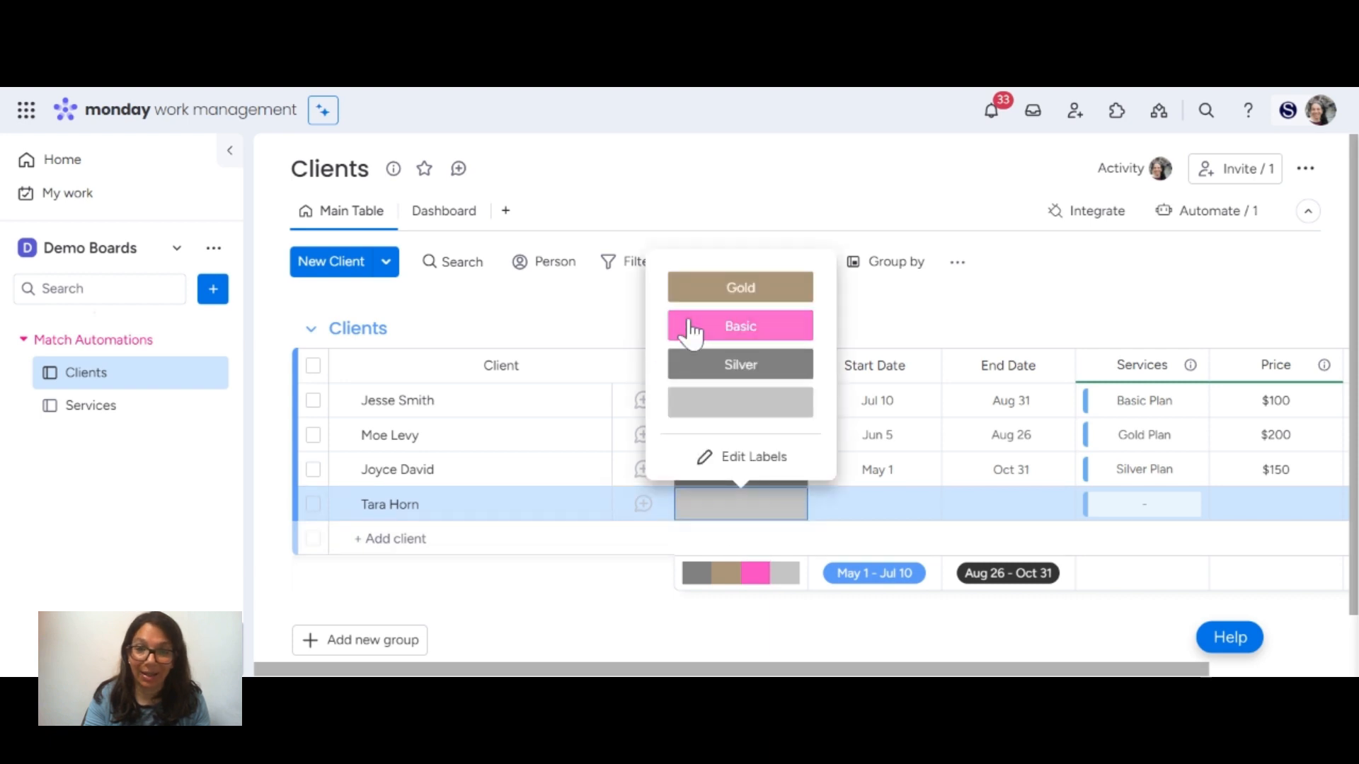
click(740, 326)
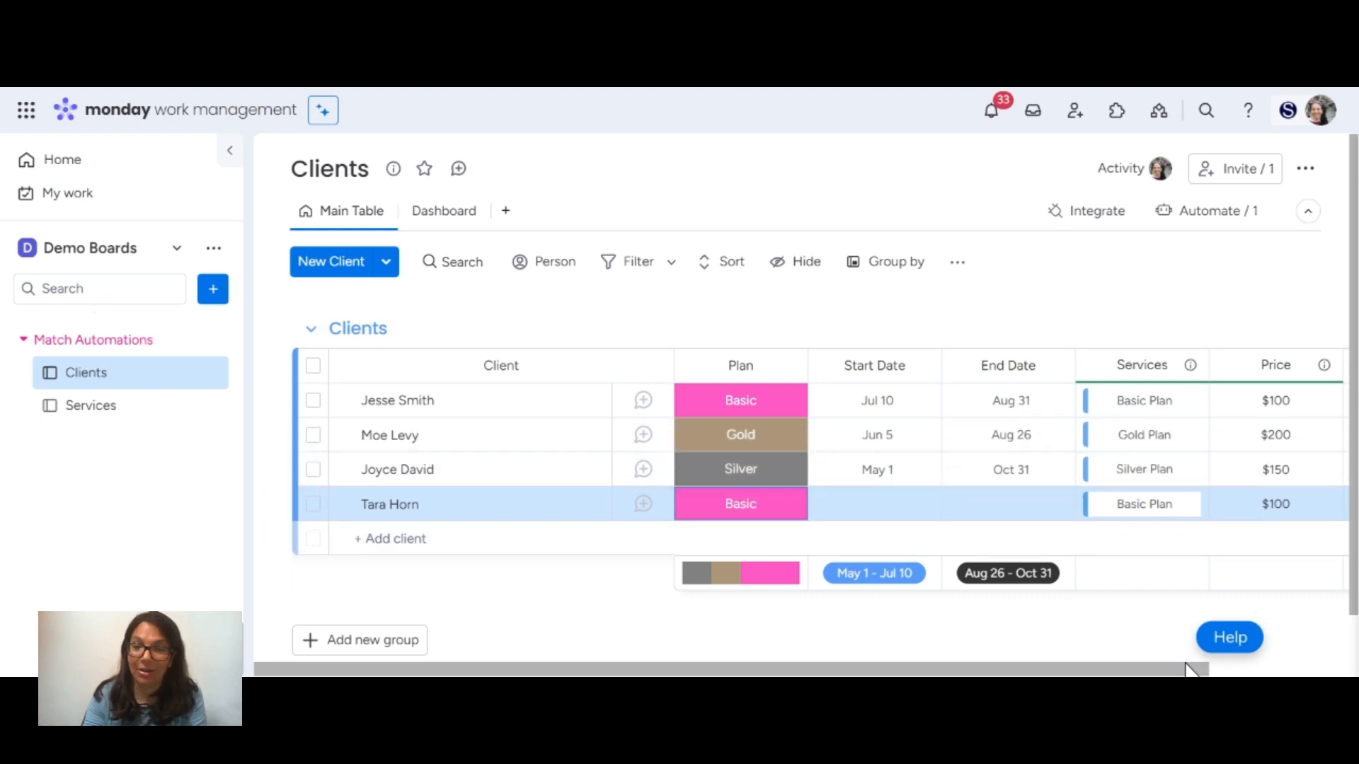
Check the new client's connected service and price in the Clients table, and open the board's dashboard.
drag(1191, 669, 1281, 665)
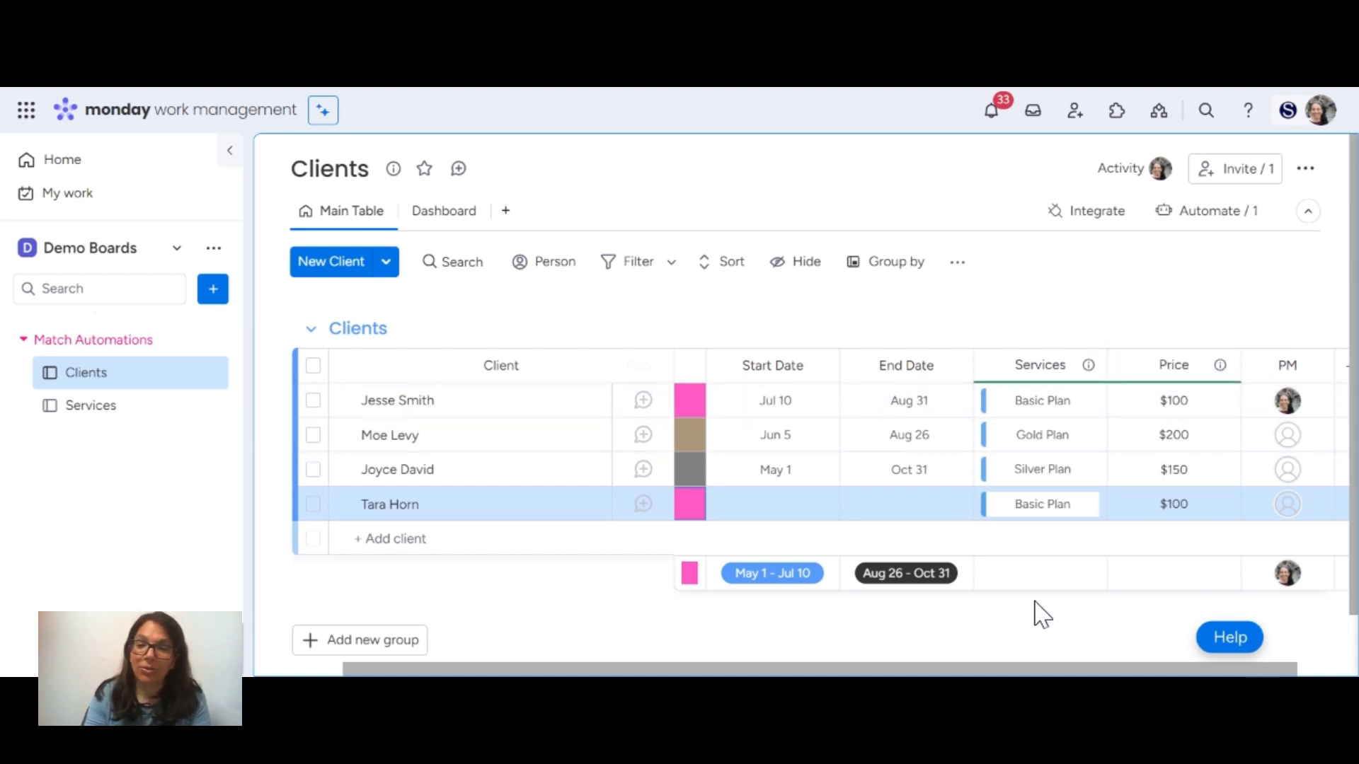
drag(1067, 671, 812, 659)
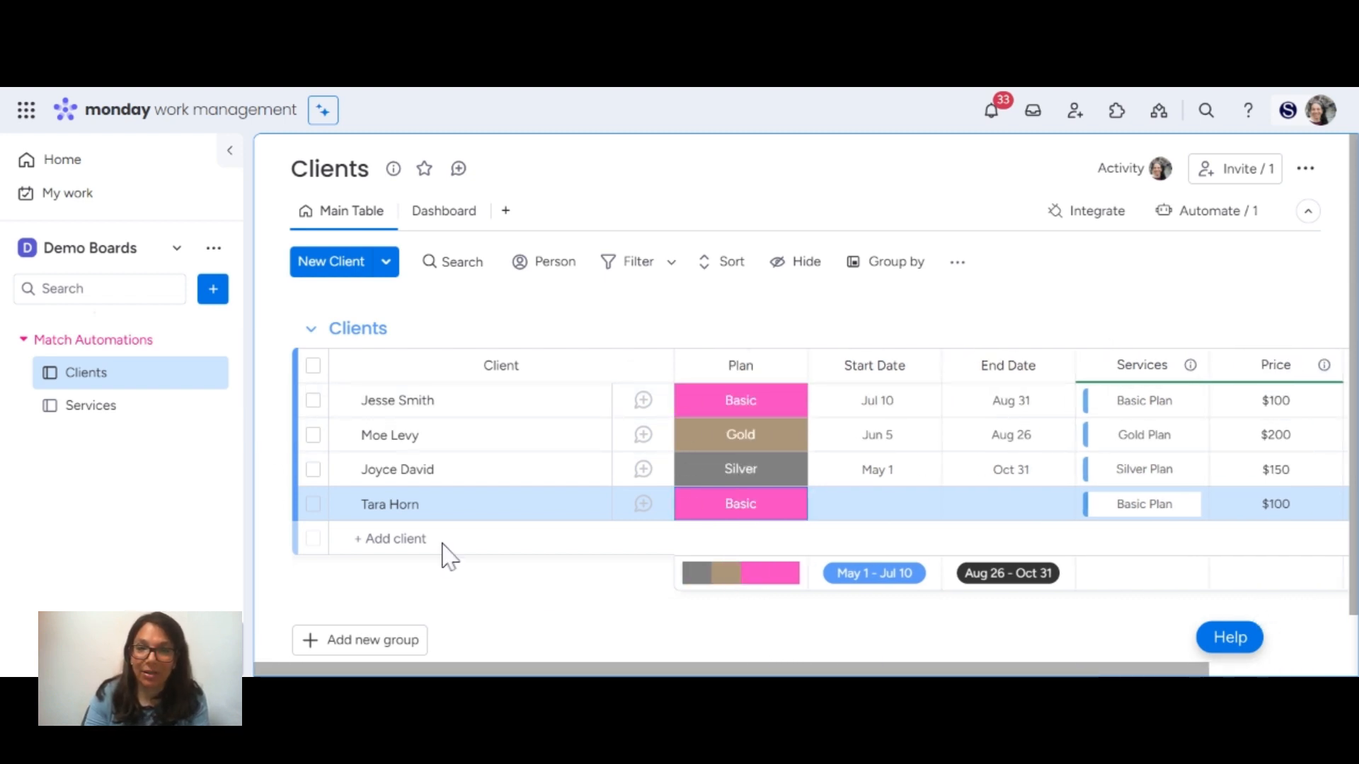
click(431, 218)
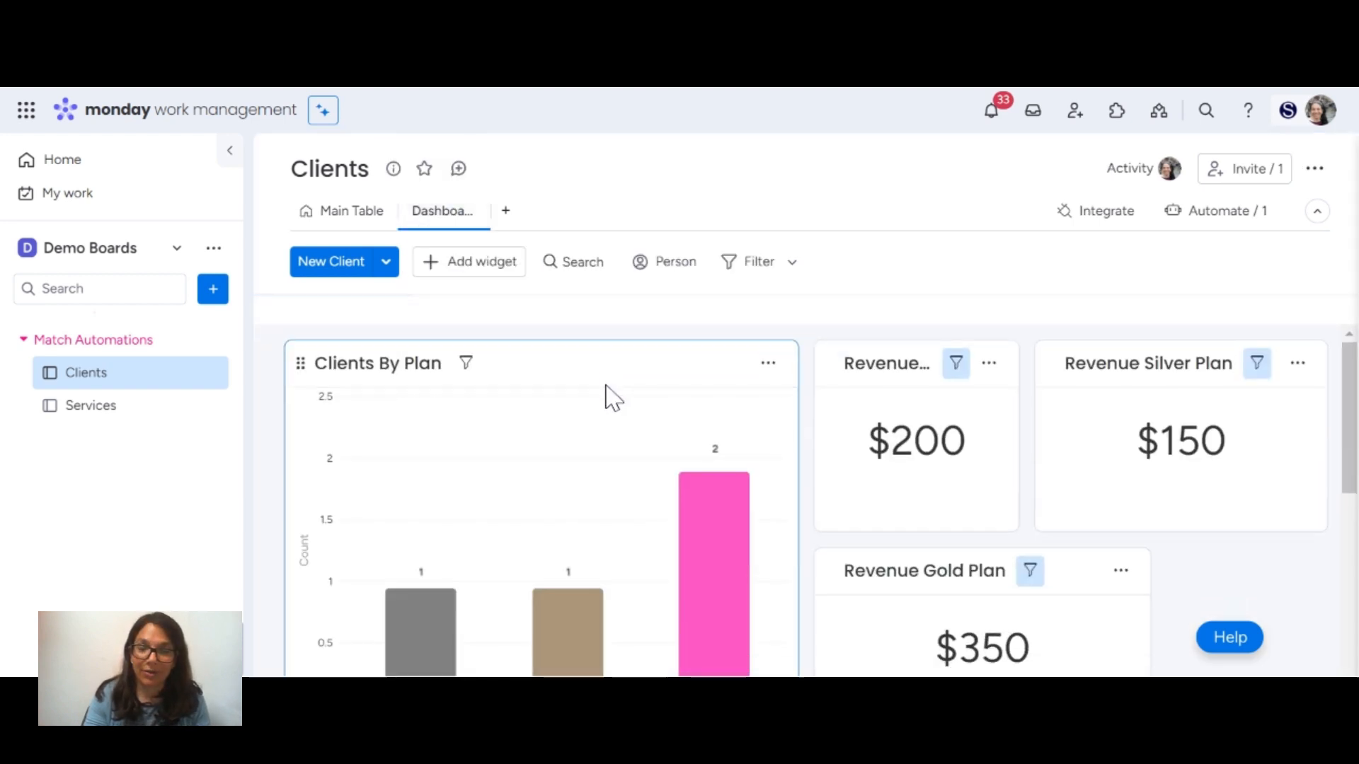
Examine the dashboard's Clients By Plan chart and revenue widgets, and look through the widget types that can be added.
scroll(439, 417, down, 2)
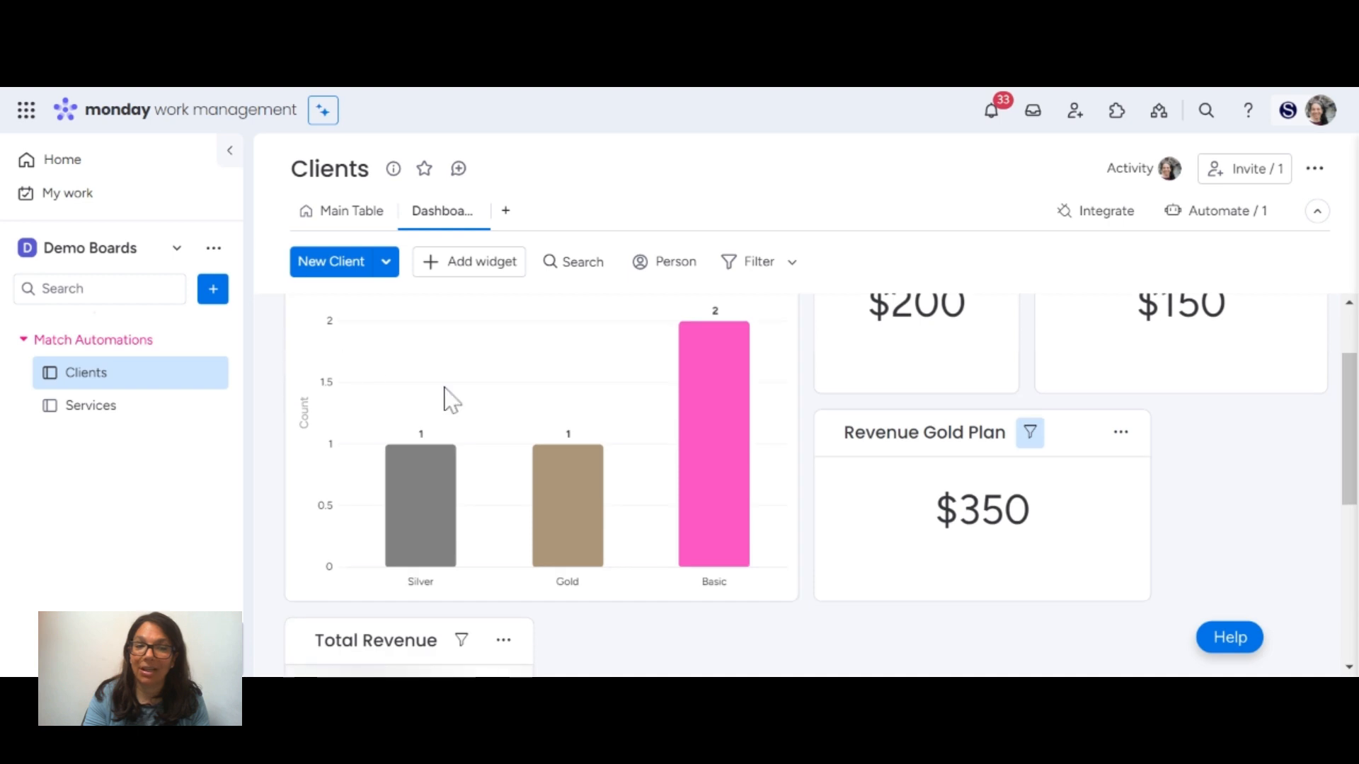
scroll(644, 464, up, 2)
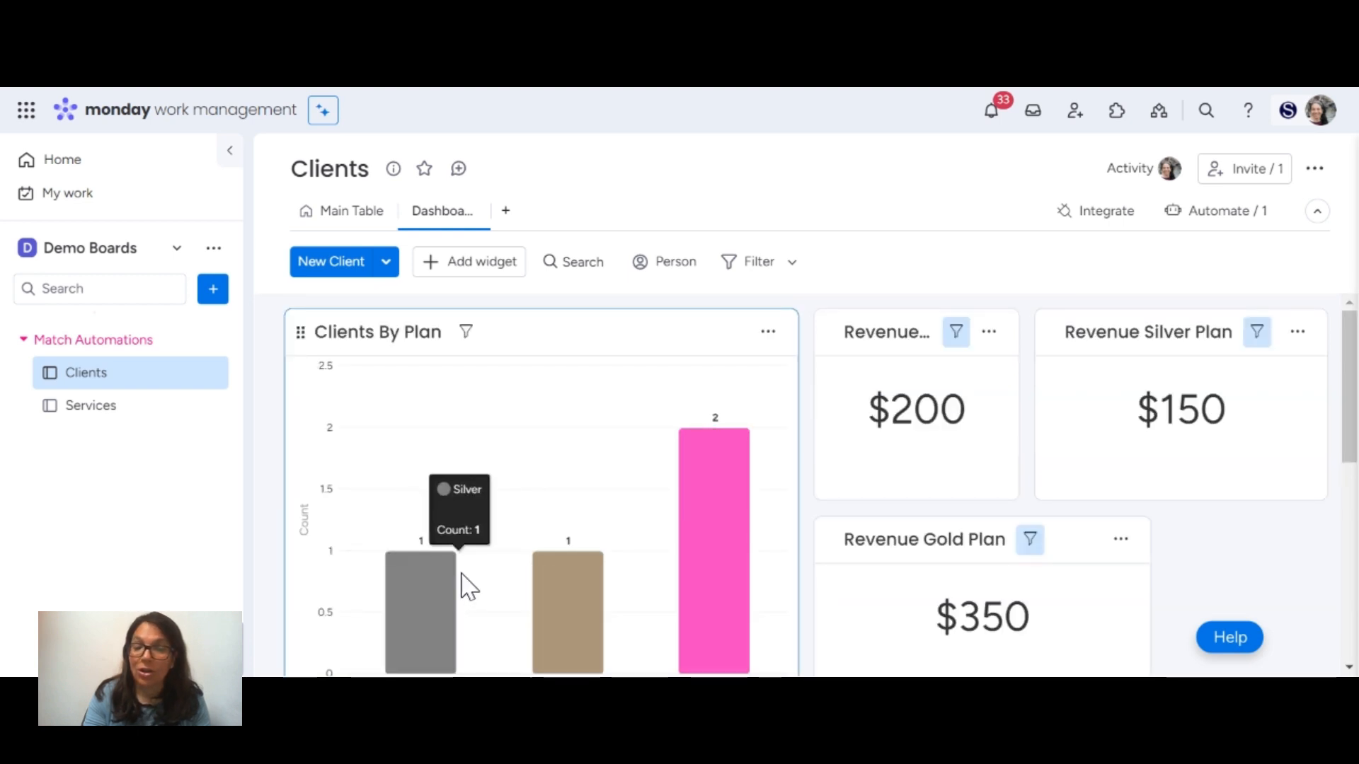
click(491, 276)
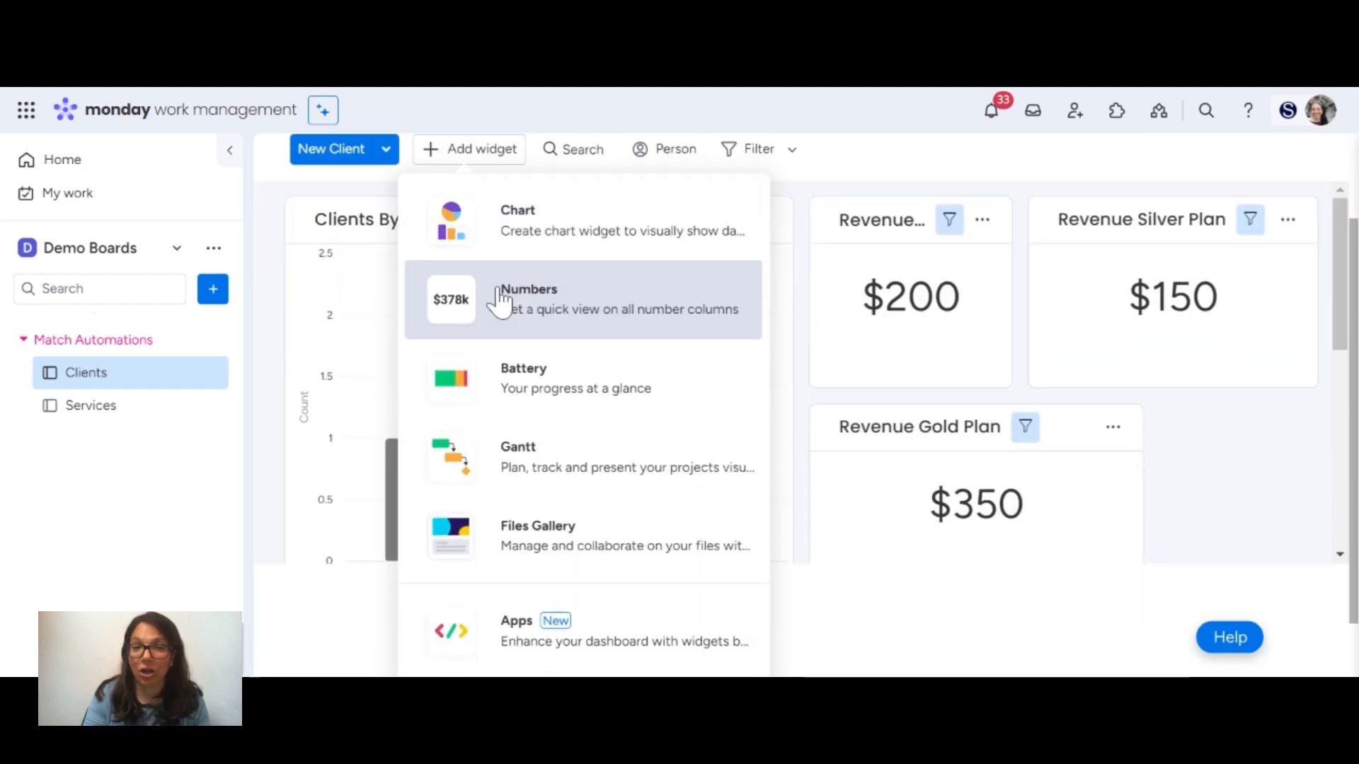
click(1207, 499)
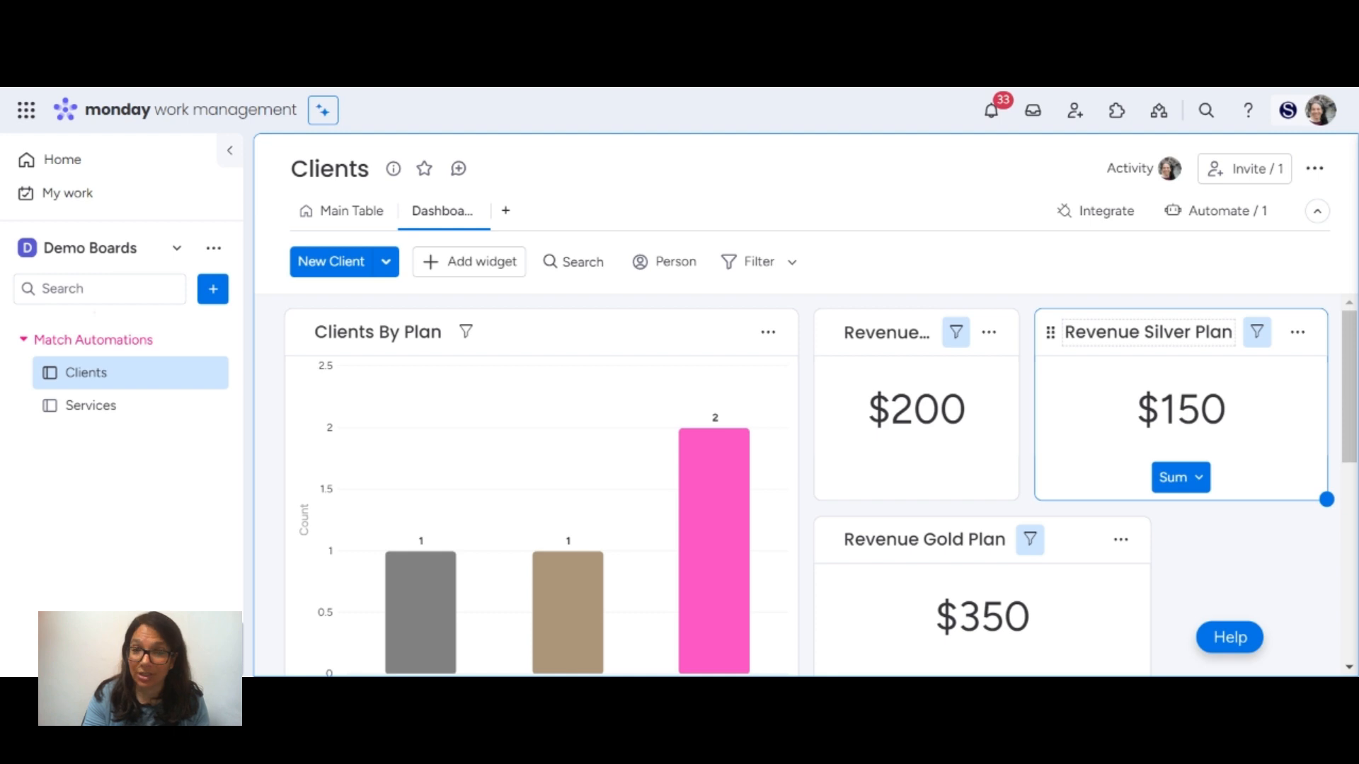
Save the Silver filter on the Plan column for the Revenue Silver Plan widget, and return to the board's main table.
click(1257, 333)
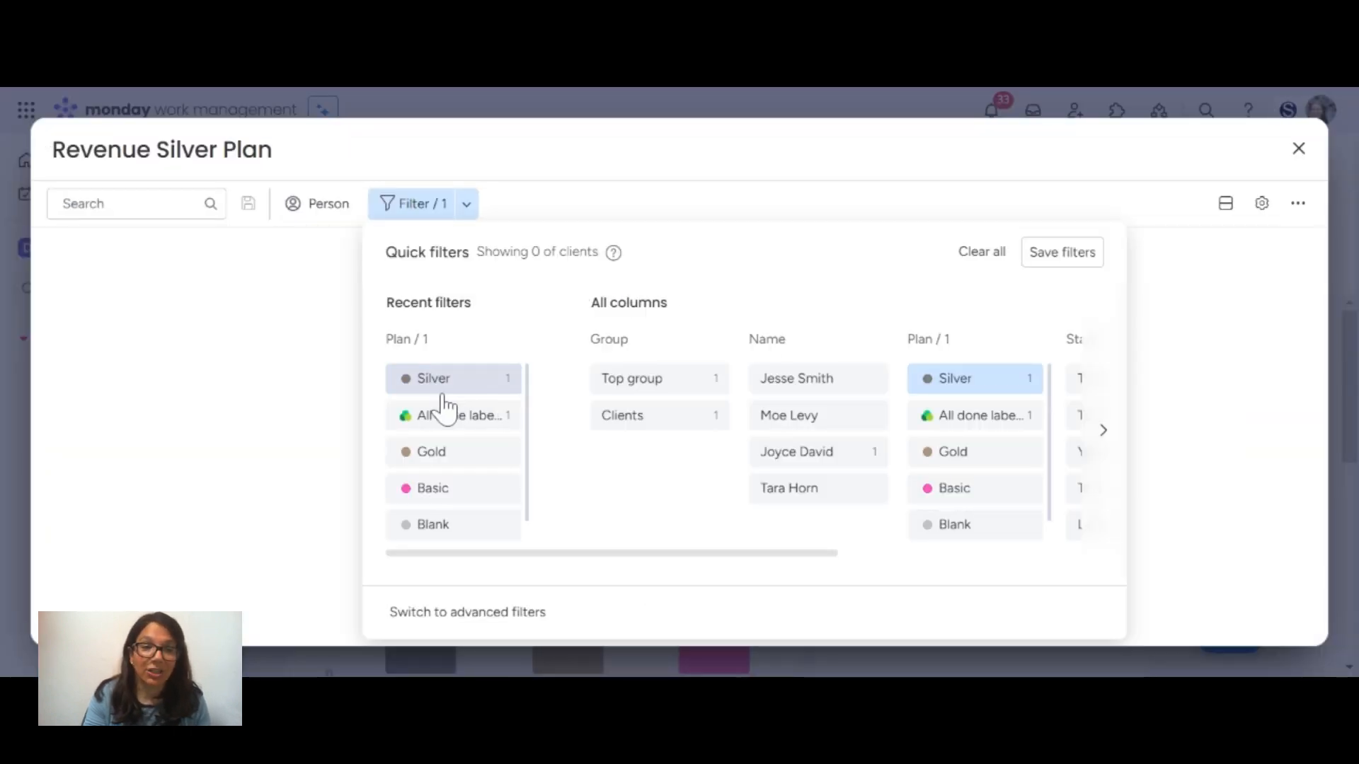
click(1061, 254)
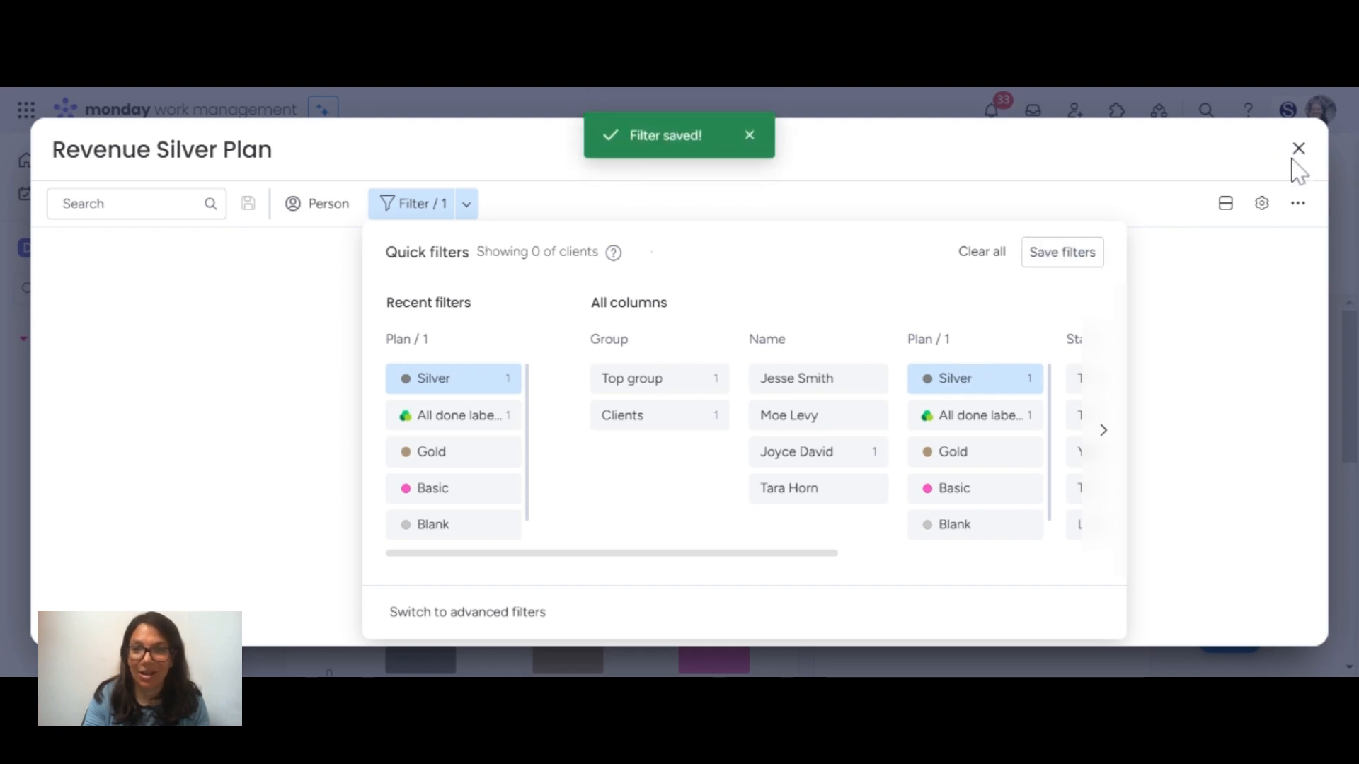
click(751, 139)
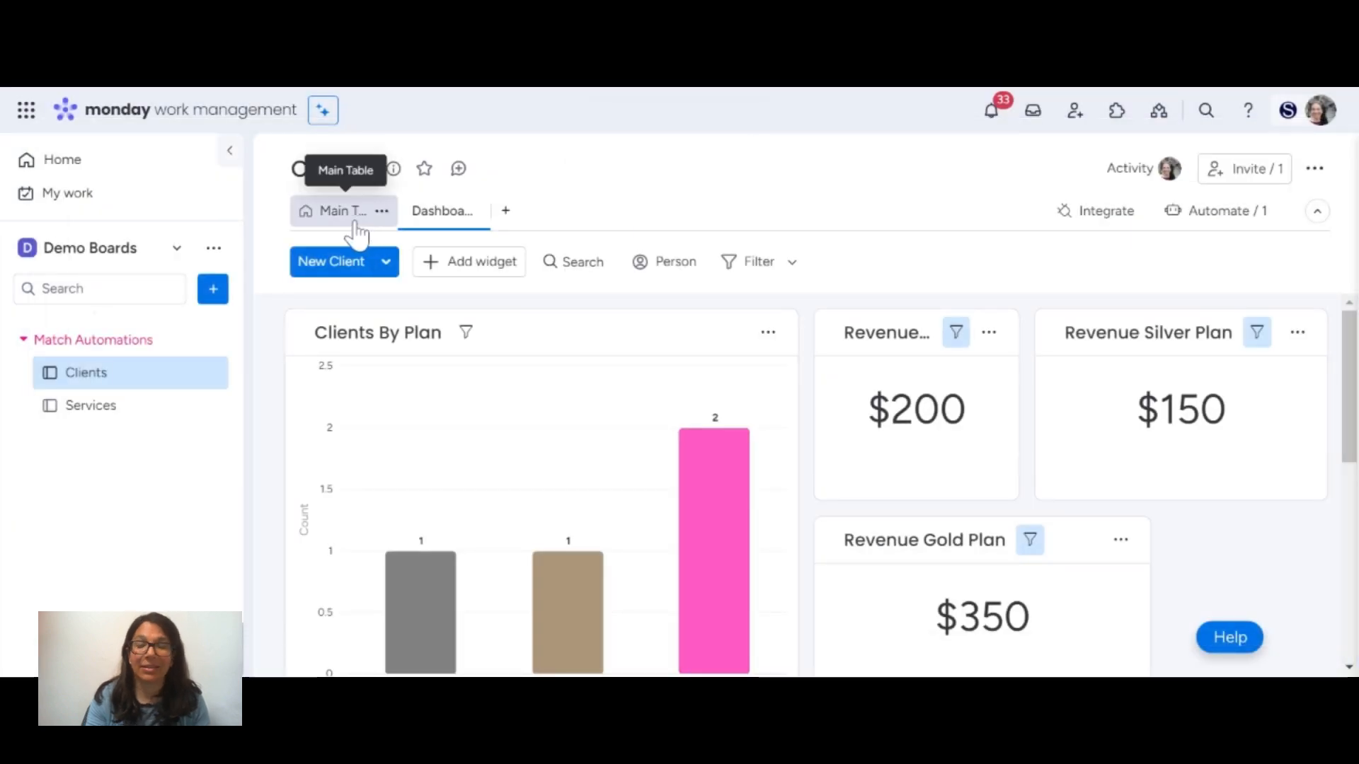
click(356, 221)
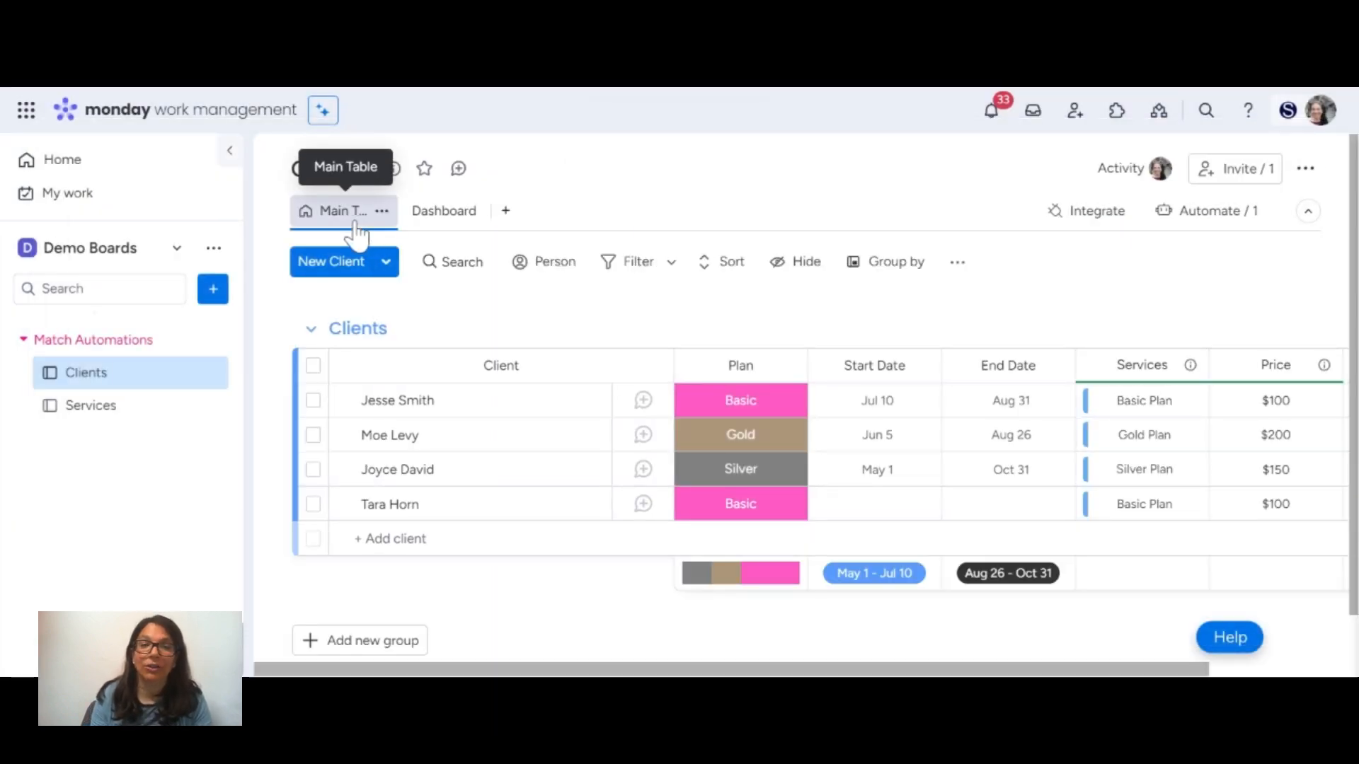